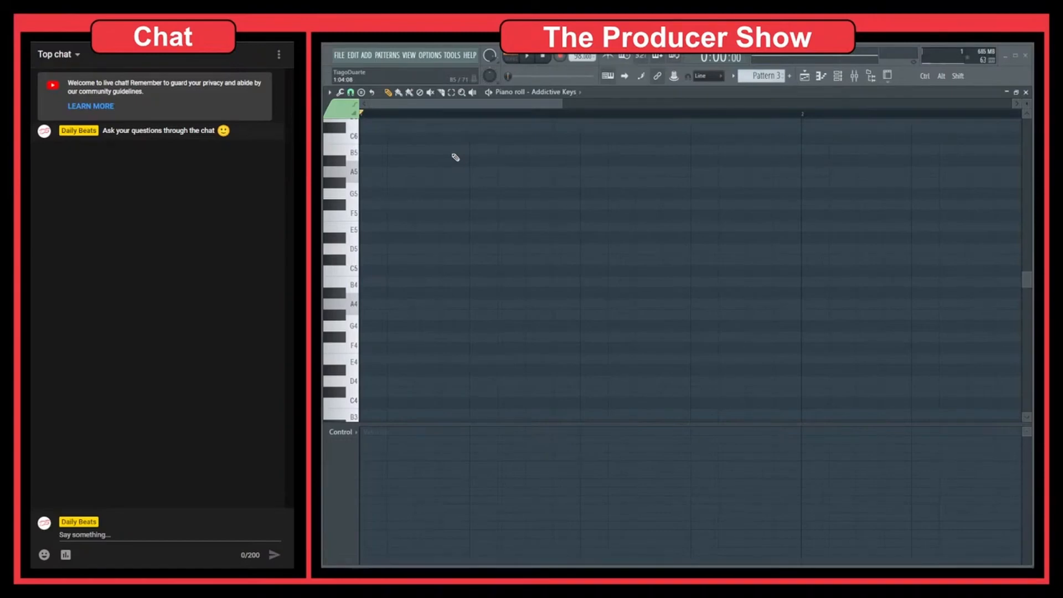
Set the piano roll's scale highlighting to root note A with the Major scale
click(329, 92)
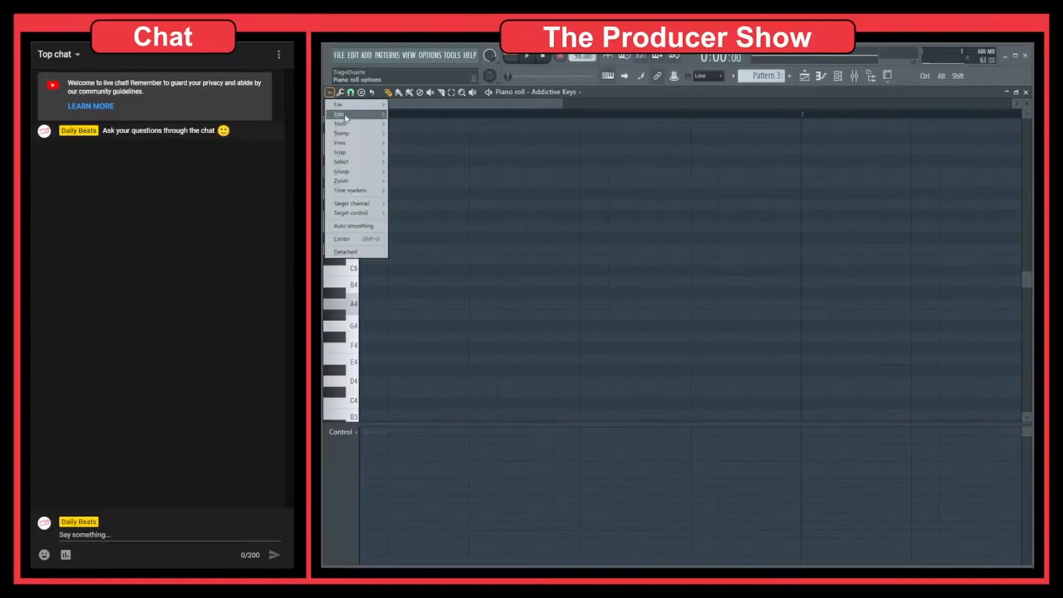
mouse_move(345, 117)
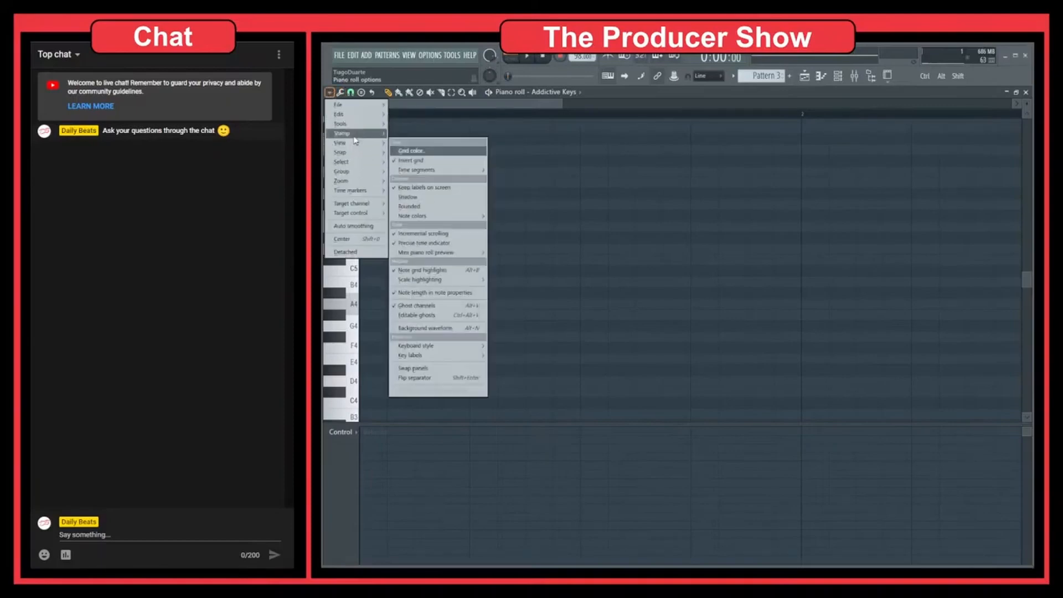
mouse_move(355, 146)
mouse_move(443, 280)
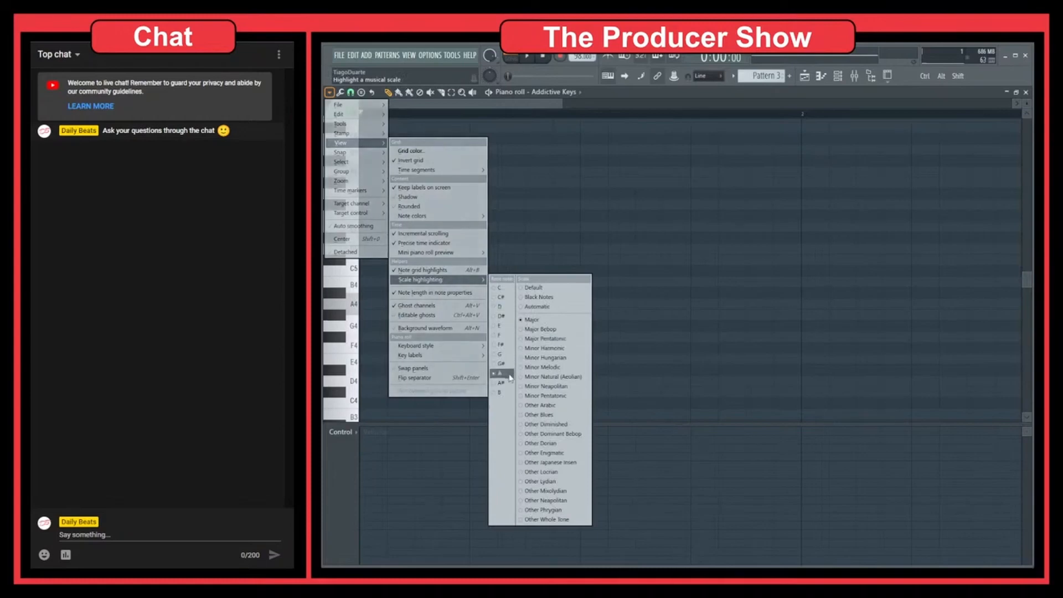
click(551, 324)
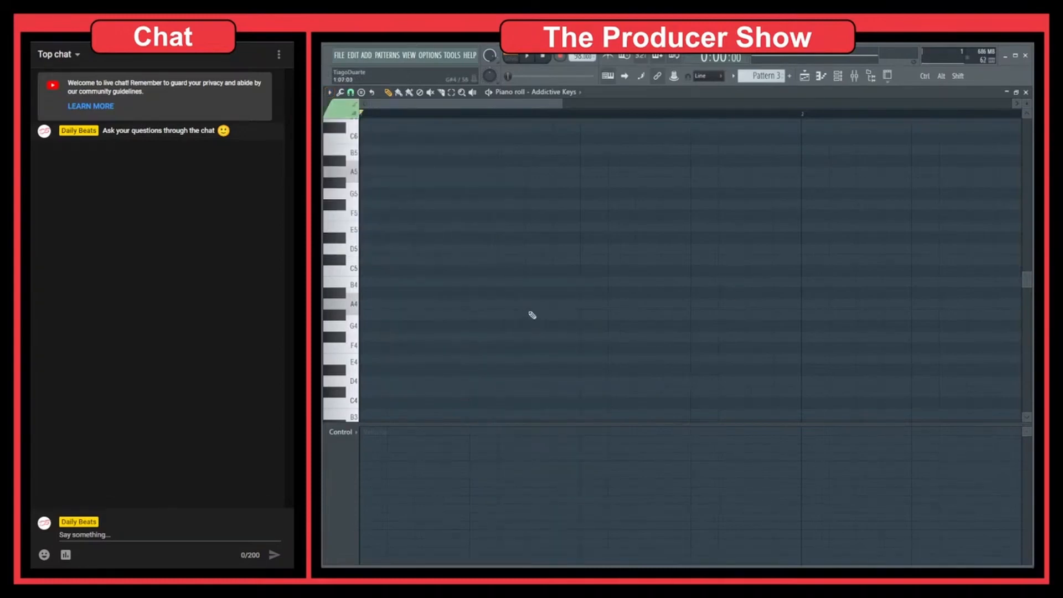
Draw the eight A major scale notes from A3 to A4 at the start of bar 1 and lengthen them all together
scroll(532, 315, down, 2)
scroll(537, 305, down, 3)
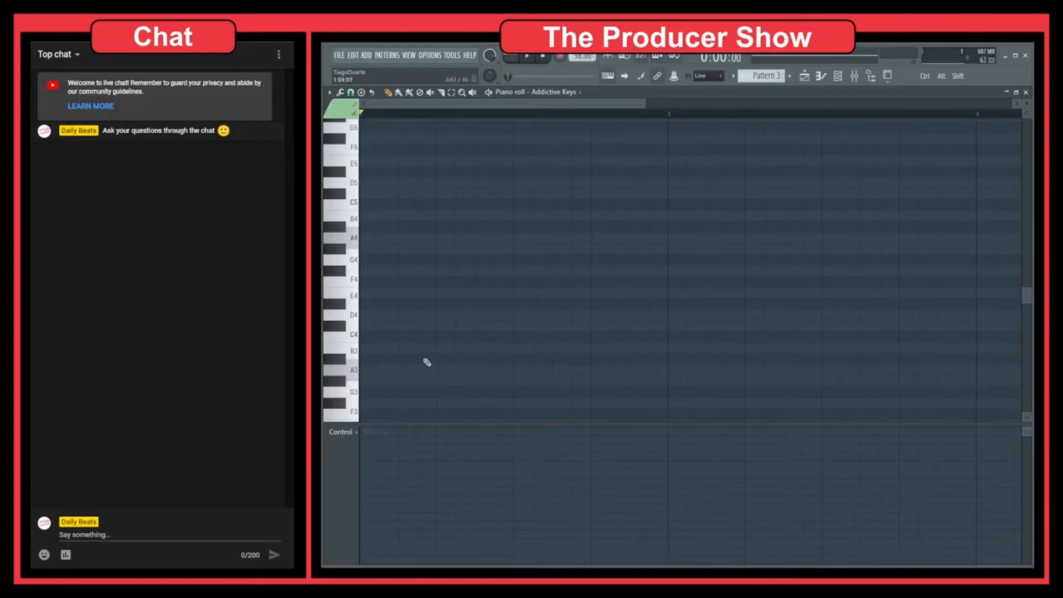
drag(415, 371, 363, 376)
click(365, 347)
click(365, 326)
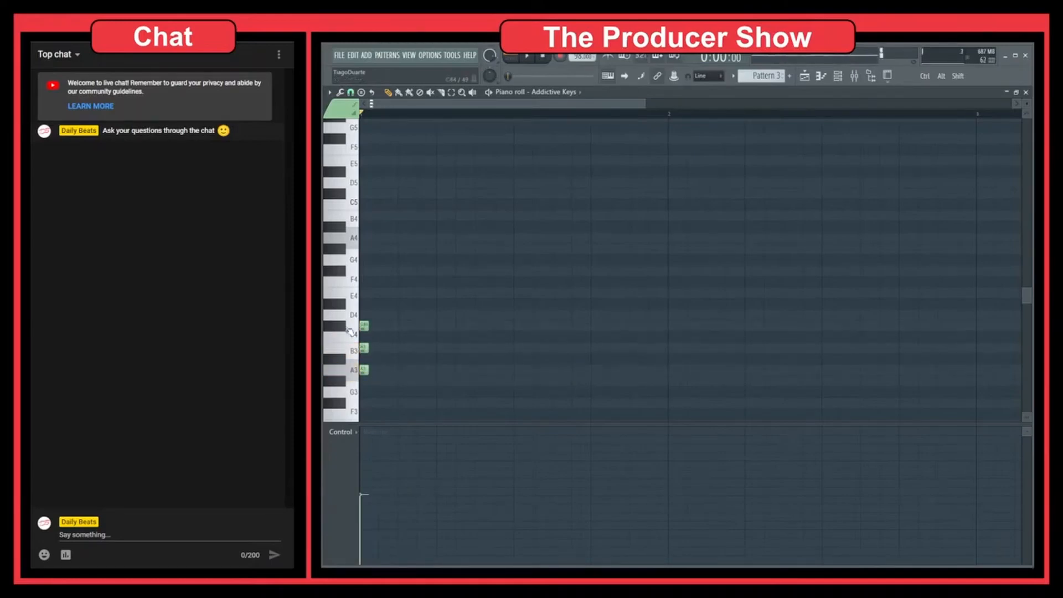
drag(366, 315, 351, 313)
click(366, 293)
click(366, 271)
click(365, 249)
click(366, 238)
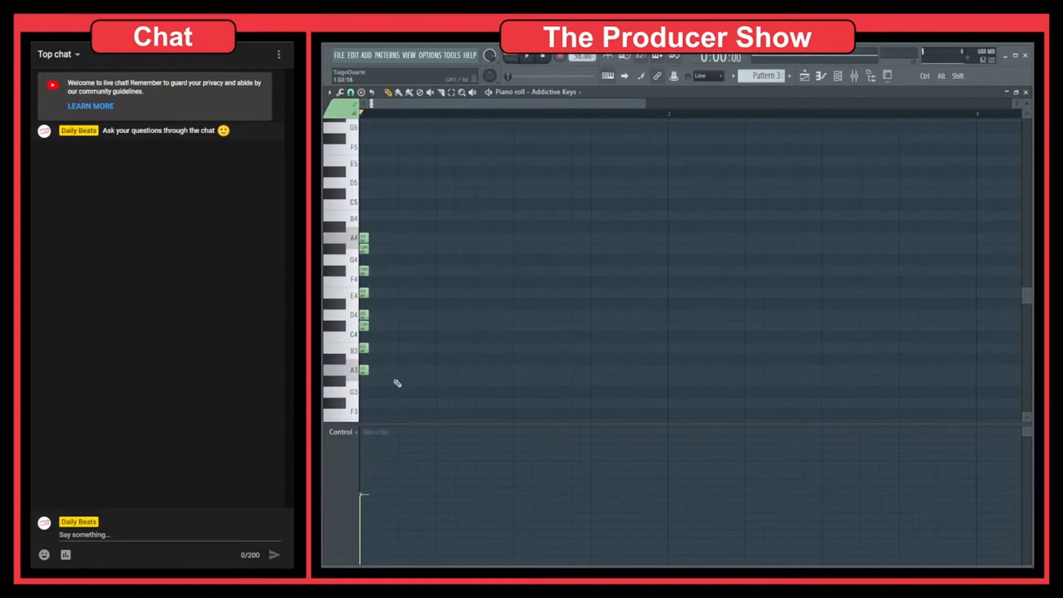
drag(394, 385, 431, 254)
ctrl+click(481, 346)
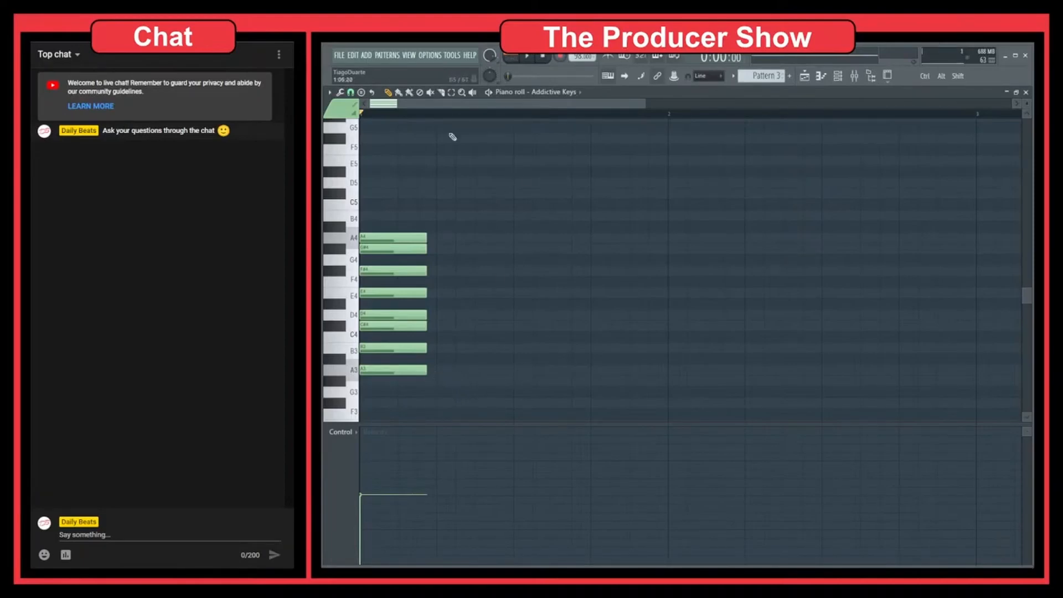
Turn the note grid highlights off and on again, and delete all the drawn scale notes
click(330, 92)
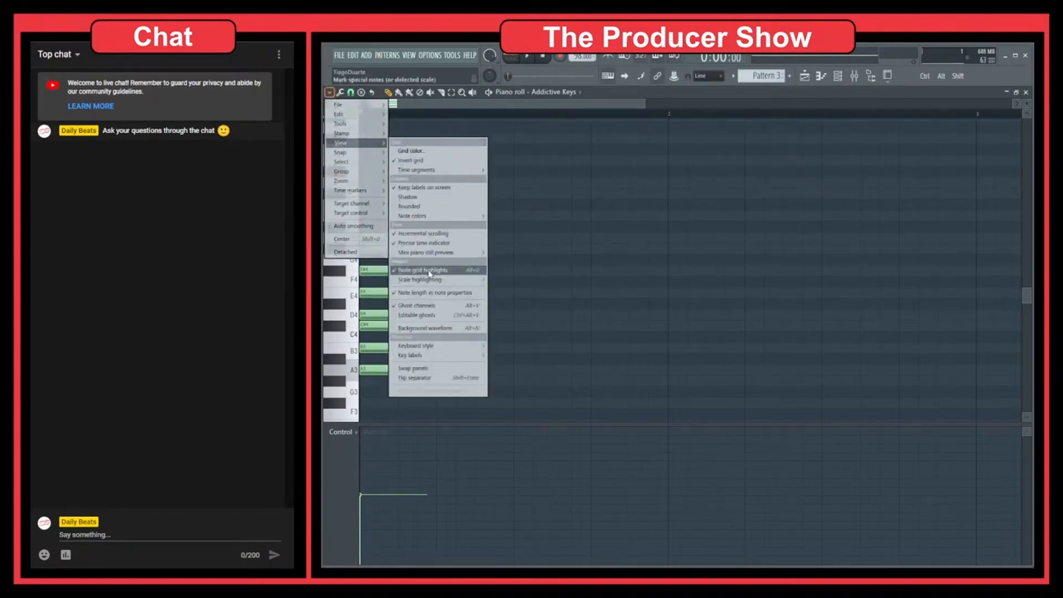
click(449, 271)
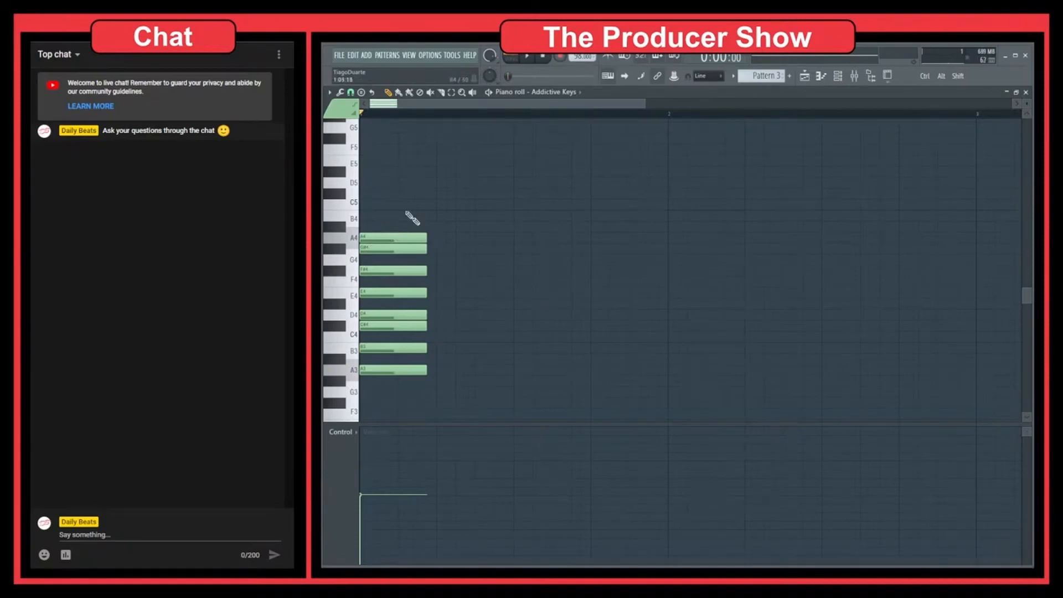
click(329, 92)
mouse_move(340, 143)
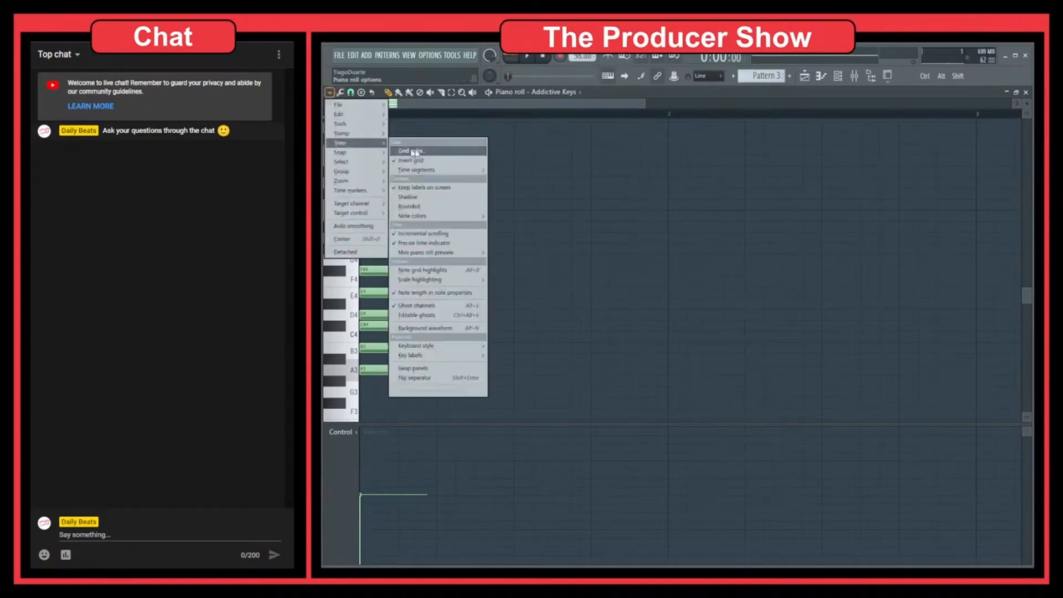
click(457, 271)
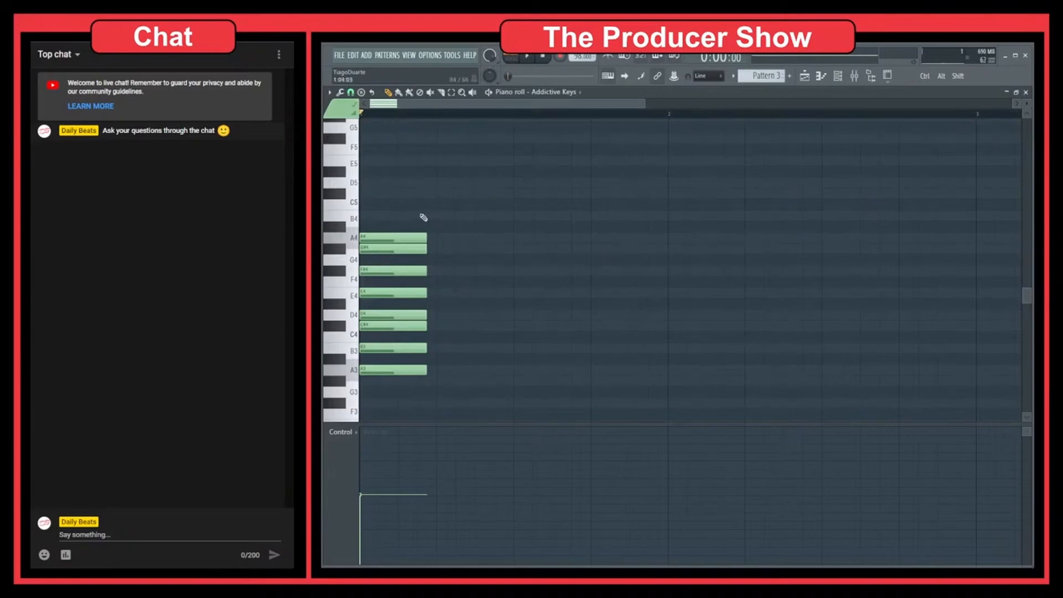
drag(410, 230, 404, 370)
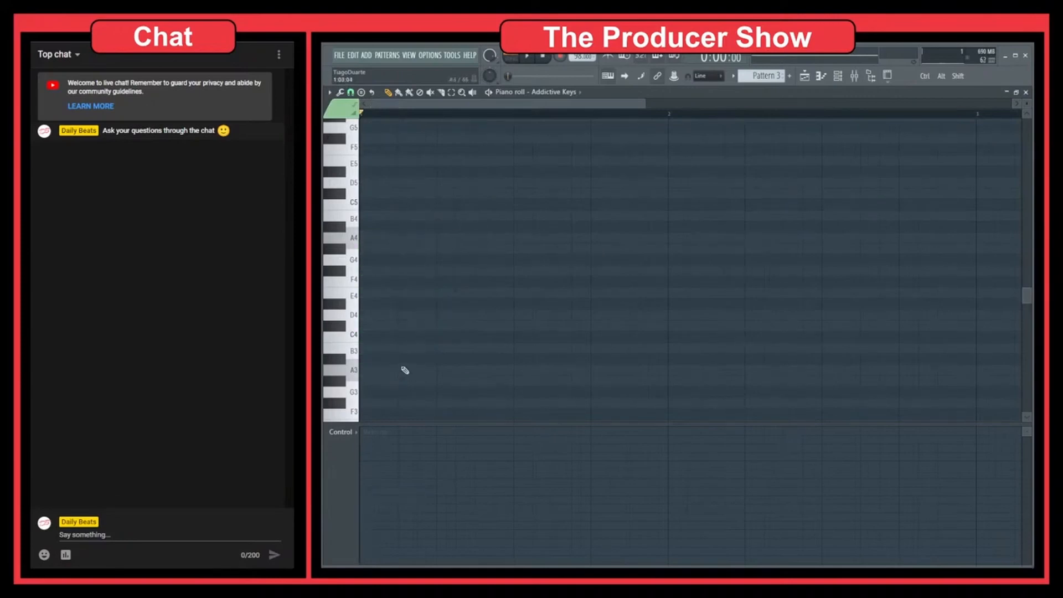
Stamp a Major chord with its root on A4 at the start of bar 1
scroll(408, 287, up, 2)
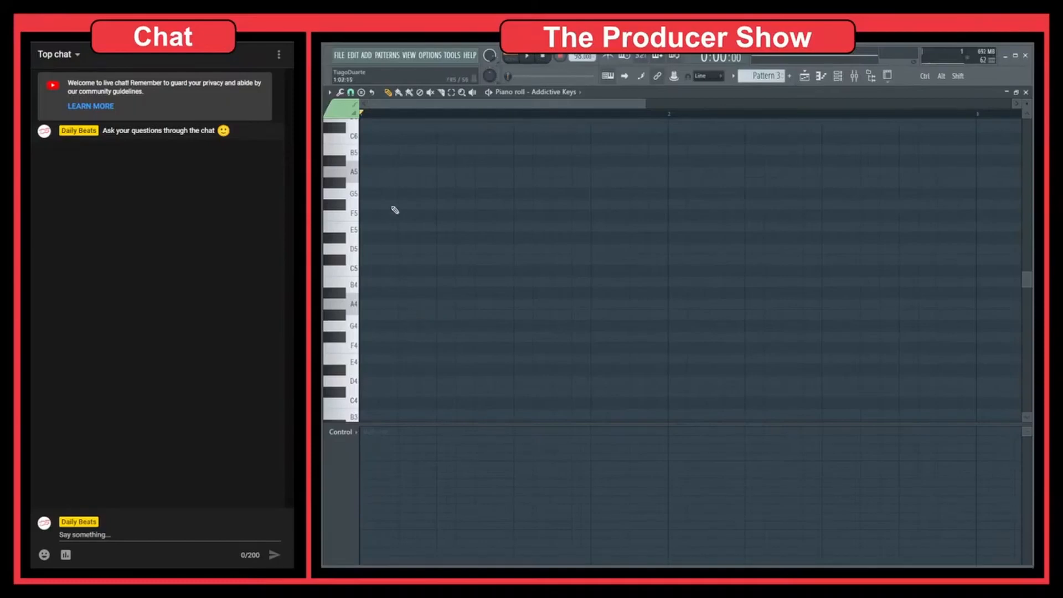
click(362, 92)
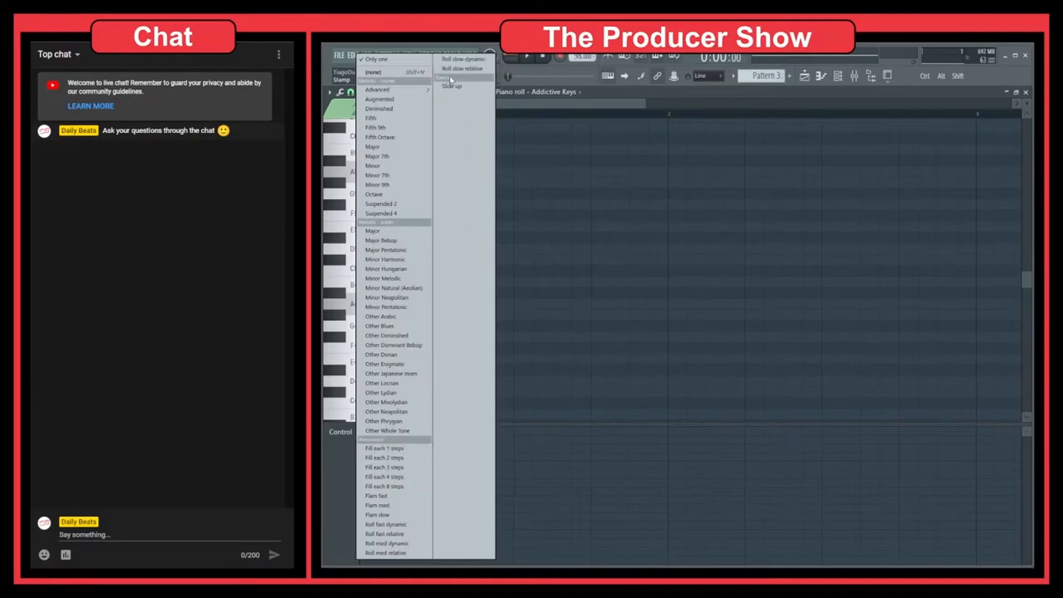
mouse_move(409, 92)
click(395, 146)
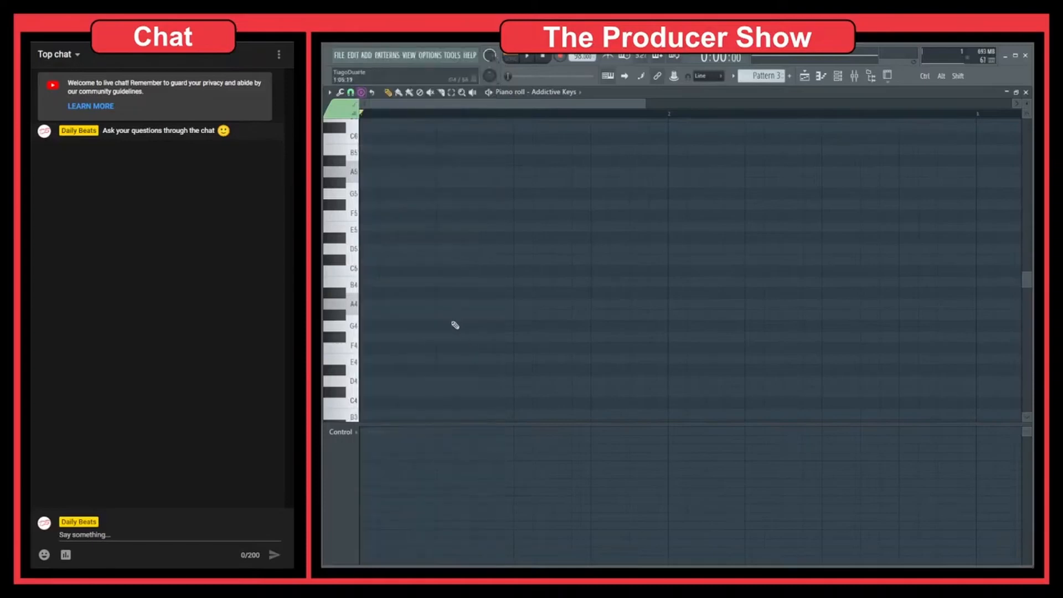
click(404, 304)
drag(405, 303, 356, 303)
key(ctrl+d)
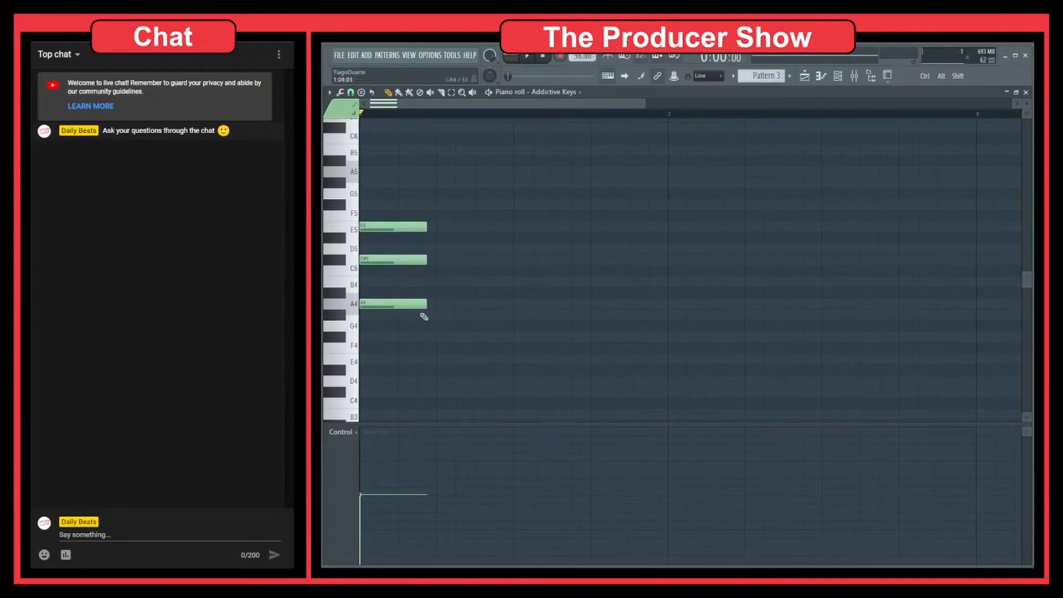
Lengthen all three notes of the A major chord to fill exactly one bar
key(ctrl+a)
drag(427, 304, 672, 310)
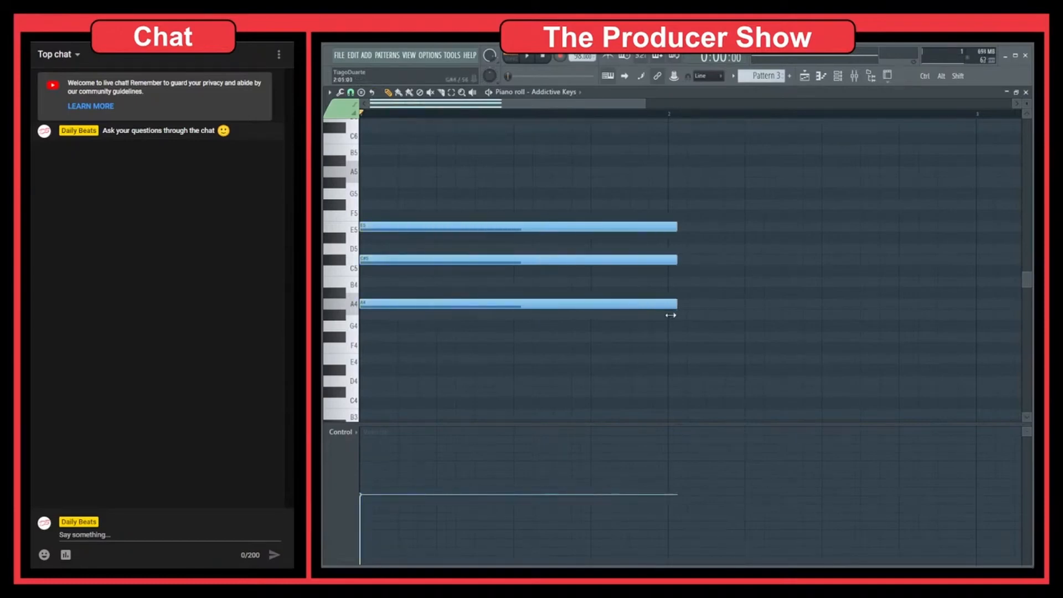
click(667, 339)
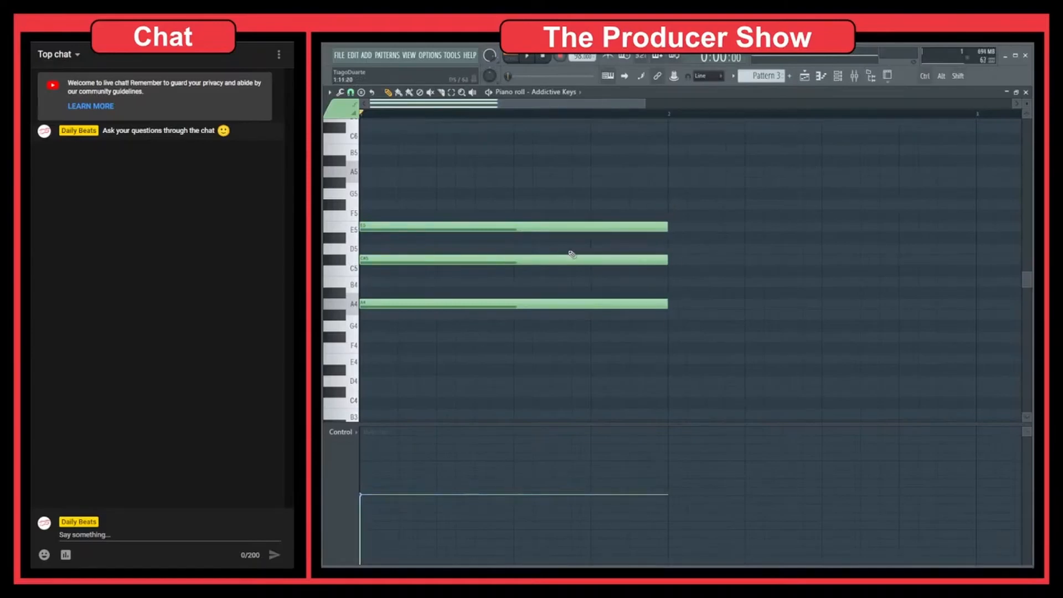
Play back the one-bar A major chord
scroll(568, 257, down, 3)
key(ctrl+a)
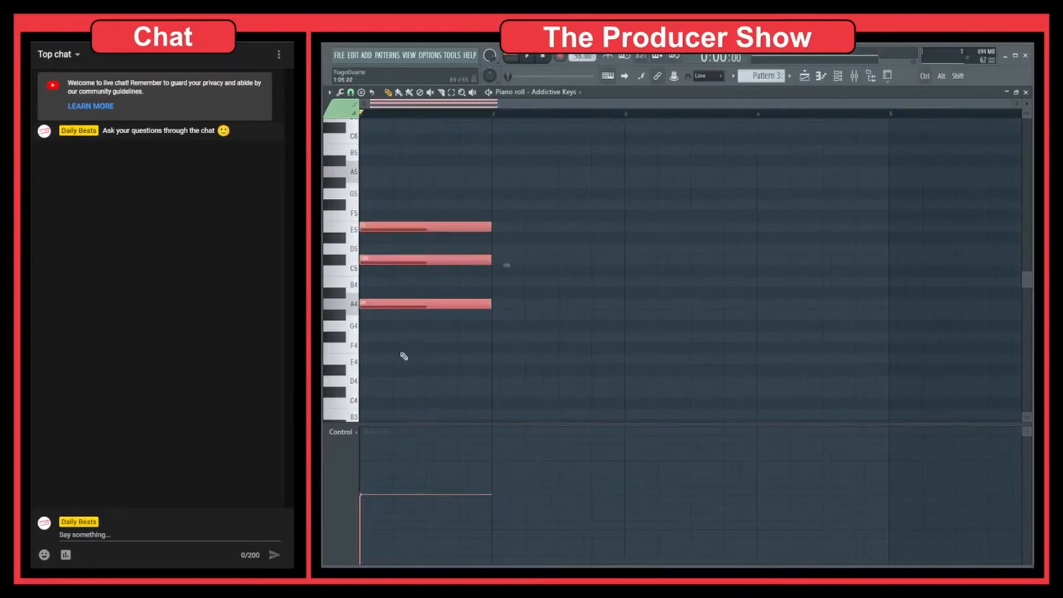
click(527, 174)
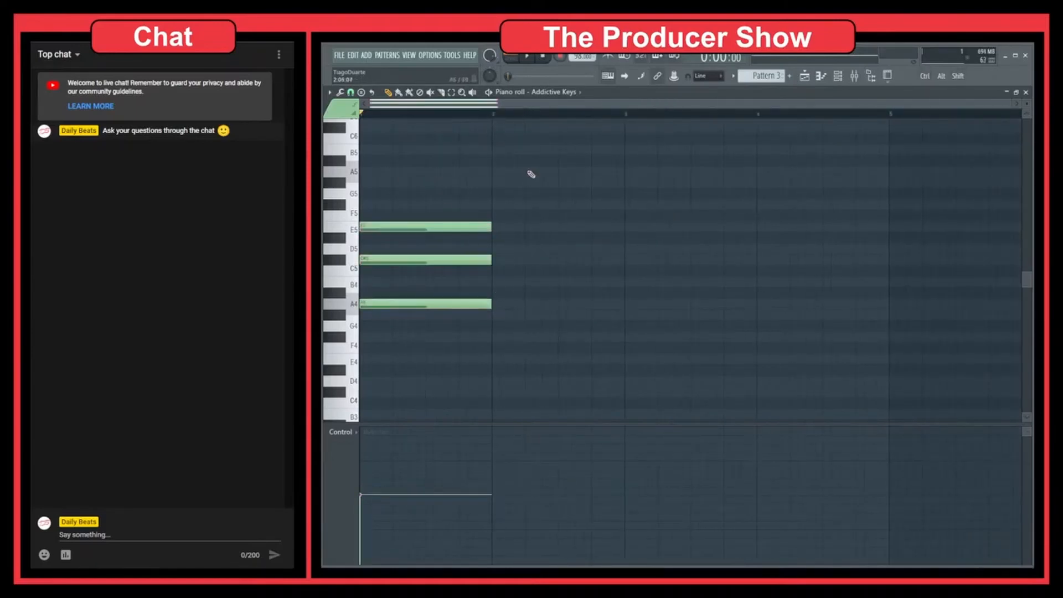
key(space)
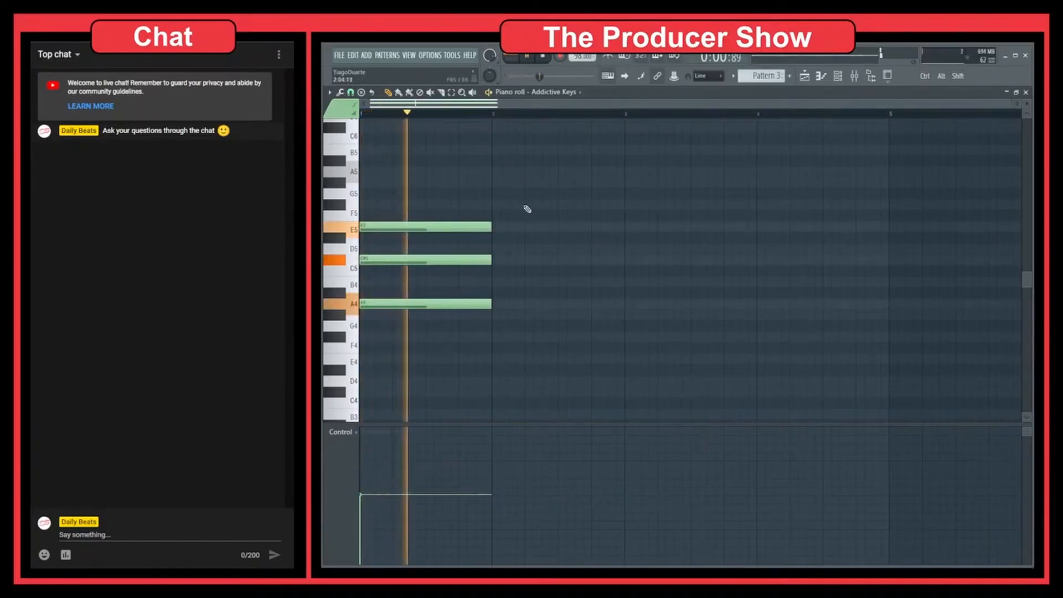
key(space)
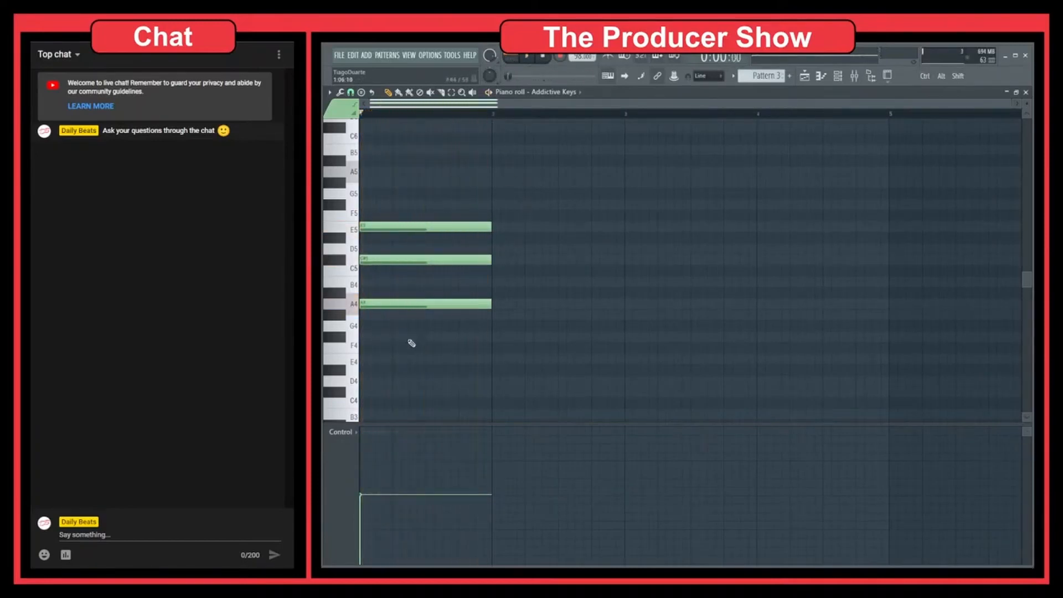
Raise the A major chord's velocity and duplicate the chord into bar 2 one semitone lower, with its root on G#4
click(375, 459)
key(ctrl+b)
mouse_move(511, 304)
mouse_down()
mouse_move(487, 301)
mouse_move(538, 301)
mouse_move(507, 302)
mouse_move(517, 281)
mouse_move(519, 345)
mouse_move(521, 305)
mouse_up()
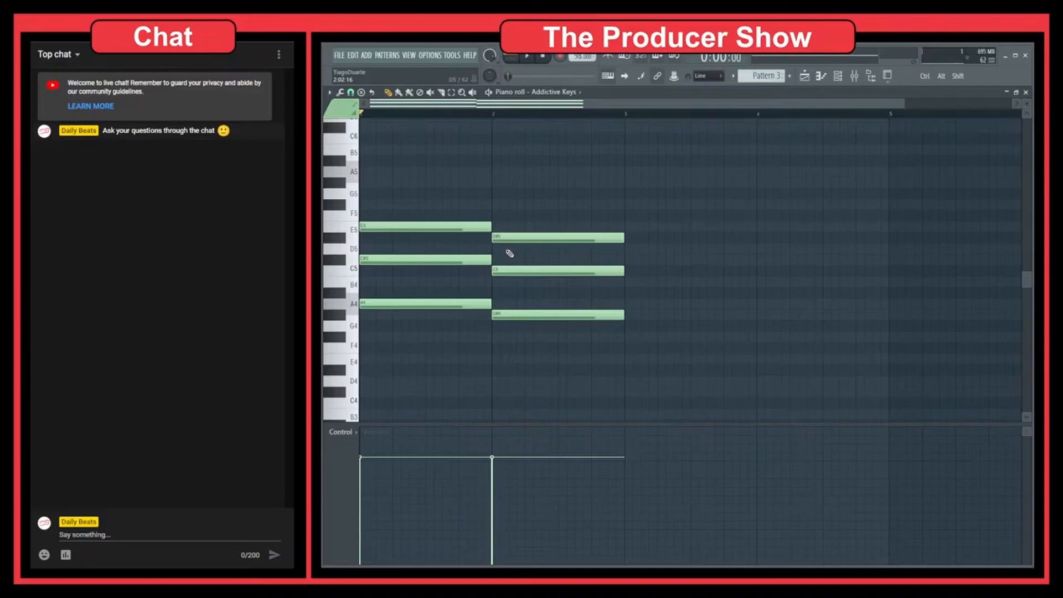
Stamp a Minor chord with its root on F#4 across bar 3
click(361, 92)
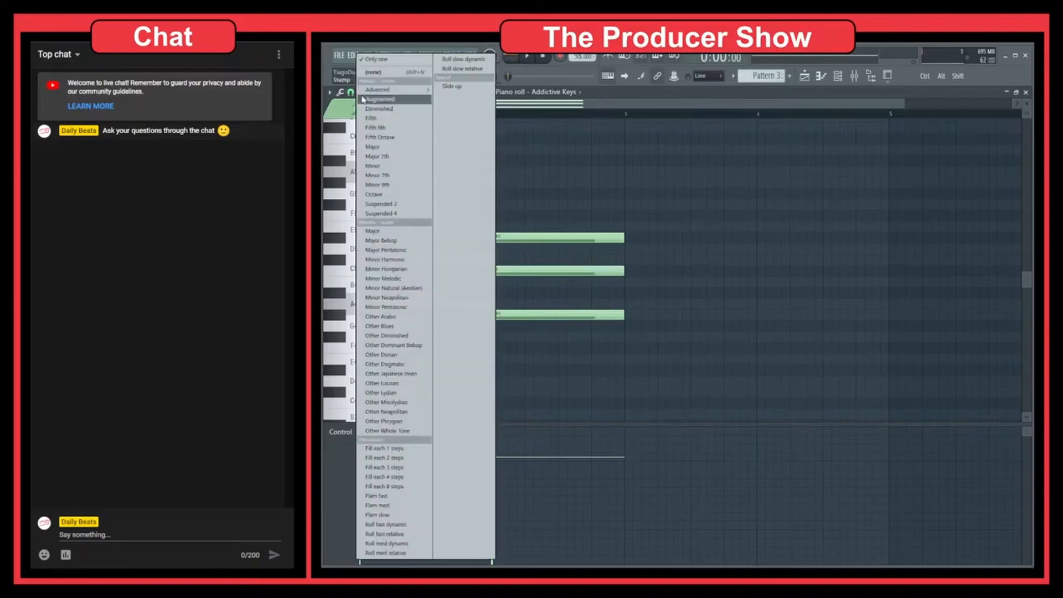
click(391, 166)
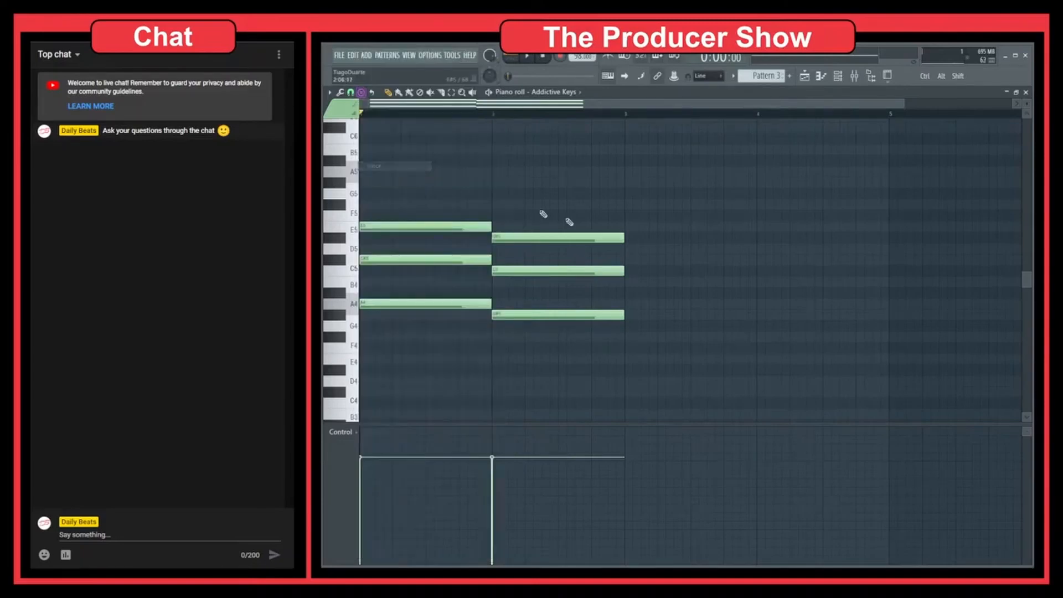
click(636, 318)
mouse_move(666, 314)
mouse_down()
mouse_move(657, 315)
mouse_move(666, 317)
mouse_up()
click(648, 301)
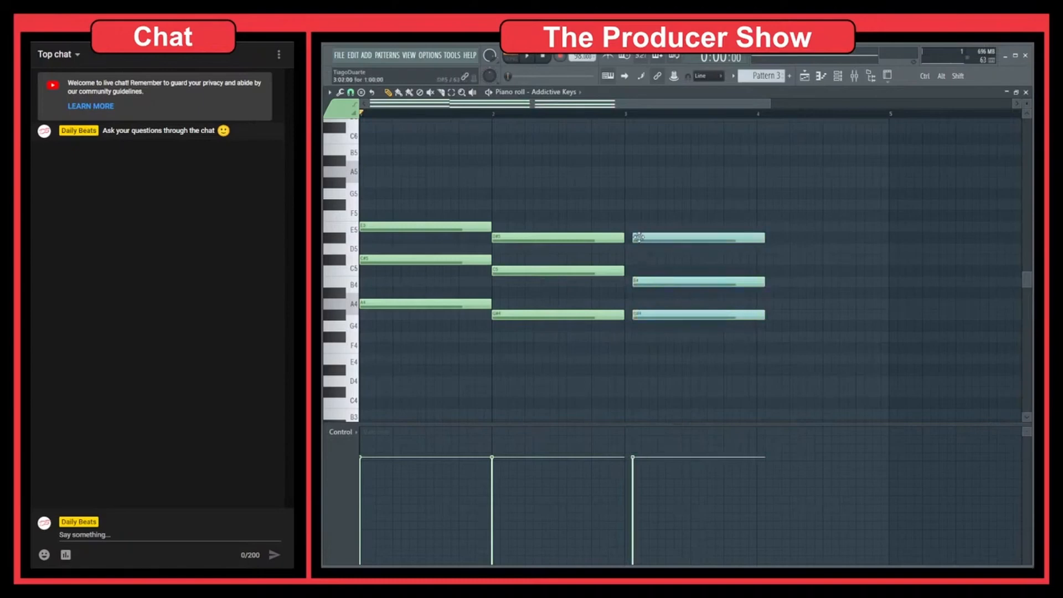
drag(641, 282, 644, 338)
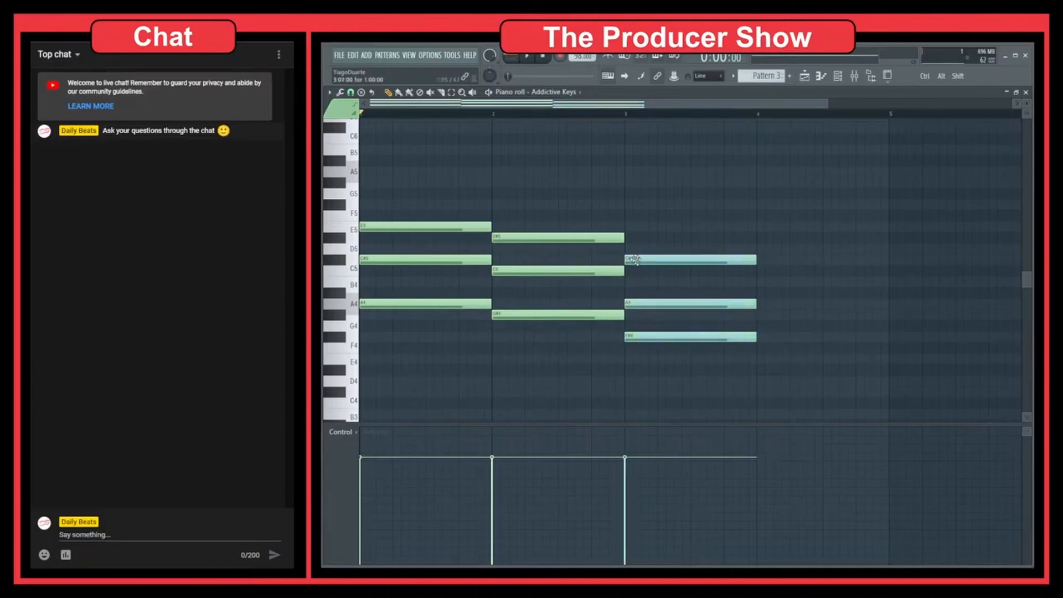
click(775, 266)
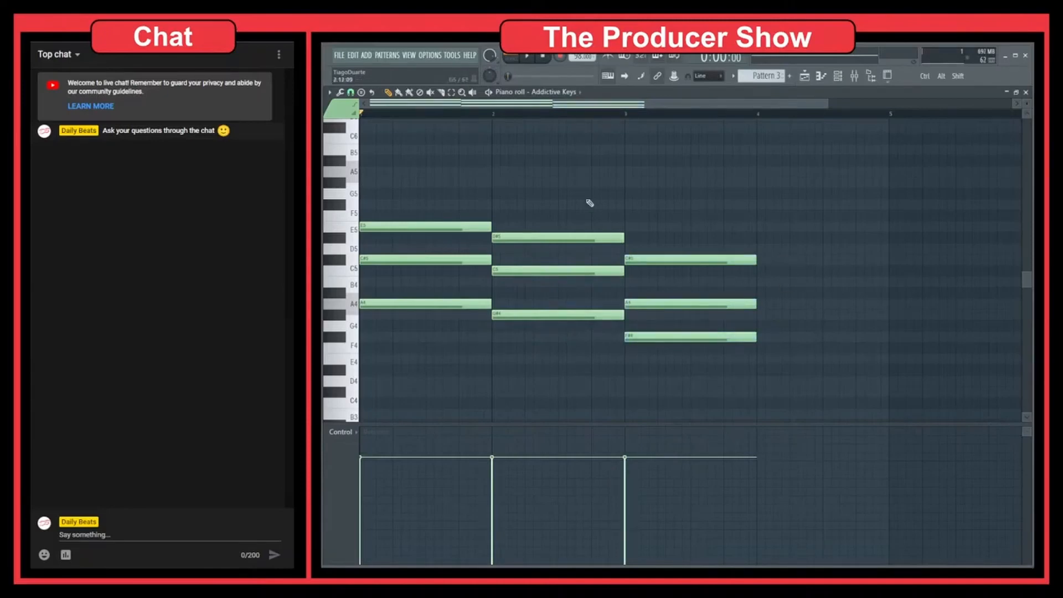
Replace the chord in bar 2 with the F# minor chord from bar 3 and play back the two-chord progression
right_click(594, 238)
drag(657, 336, 525, 335)
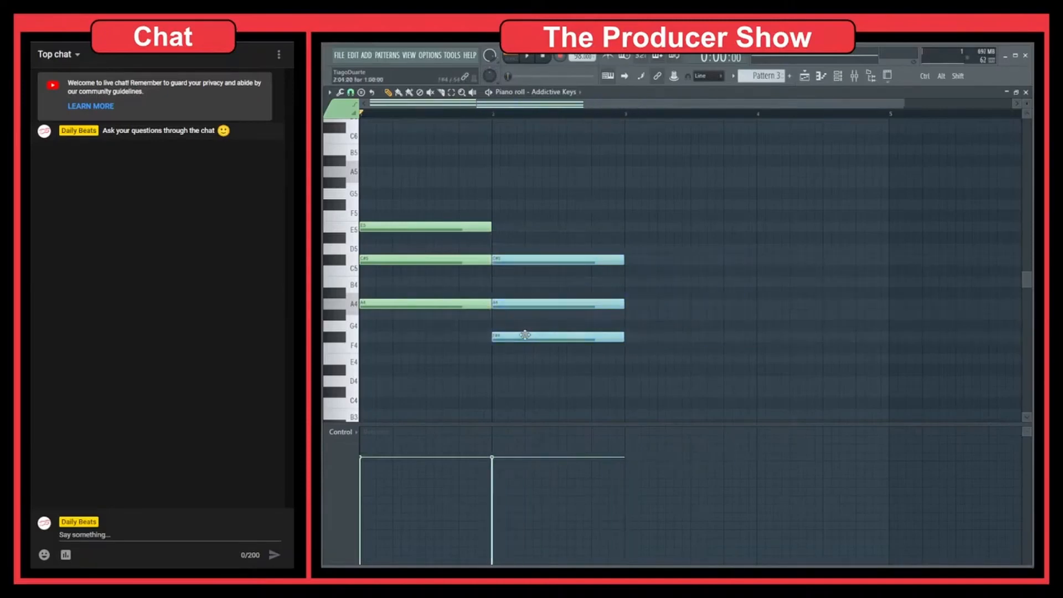
click(711, 270)
key(space)
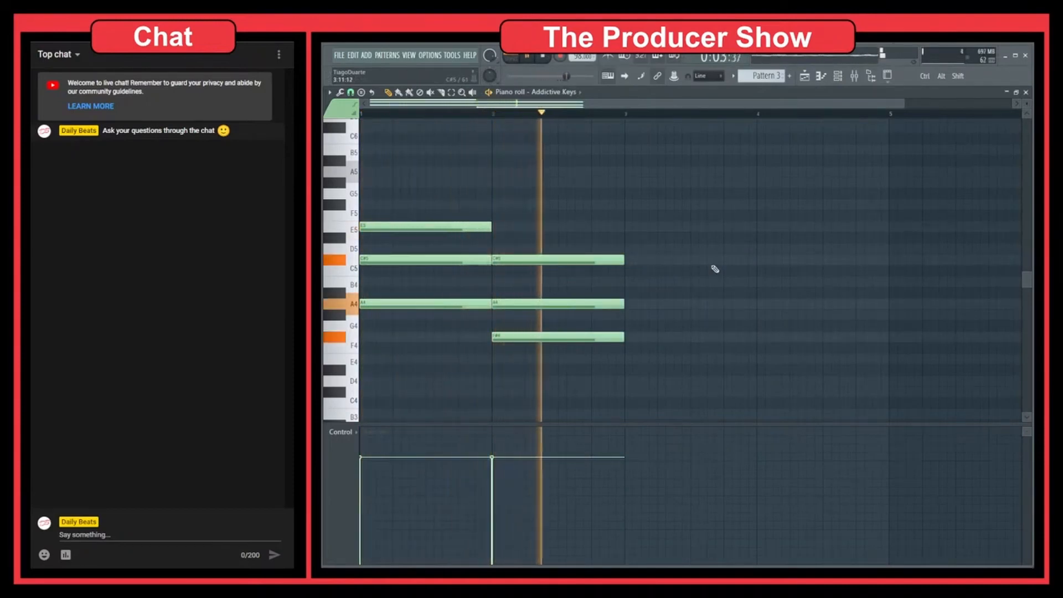
key(space)
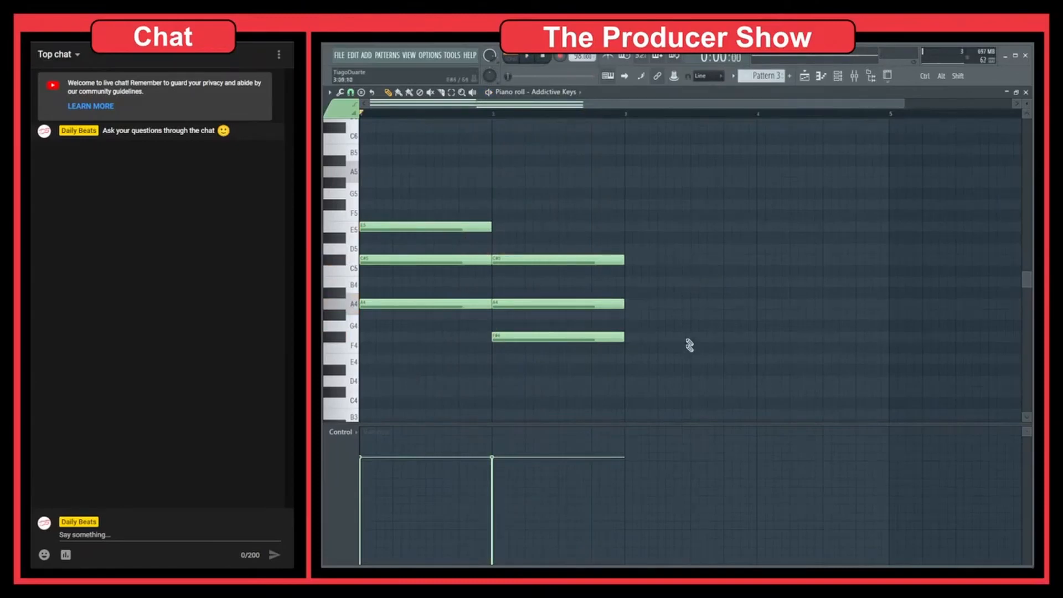
Copy the F# minor chord from bar 2 into bar 3, shifted down to root E4
drag(664, 370, 378, 200)
click(739, 294)
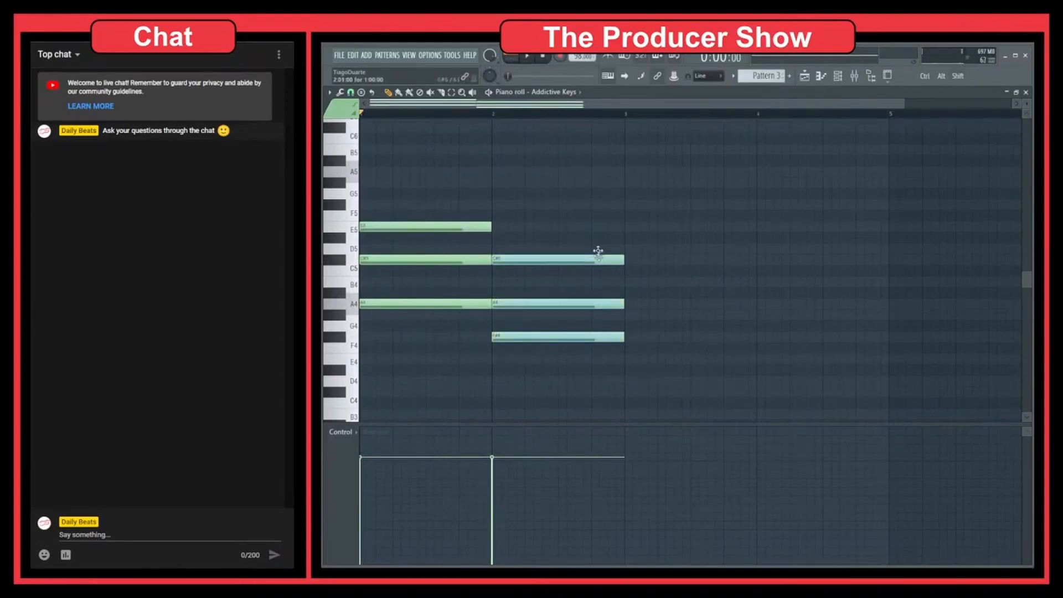
drag(518, 338, 654, 363)
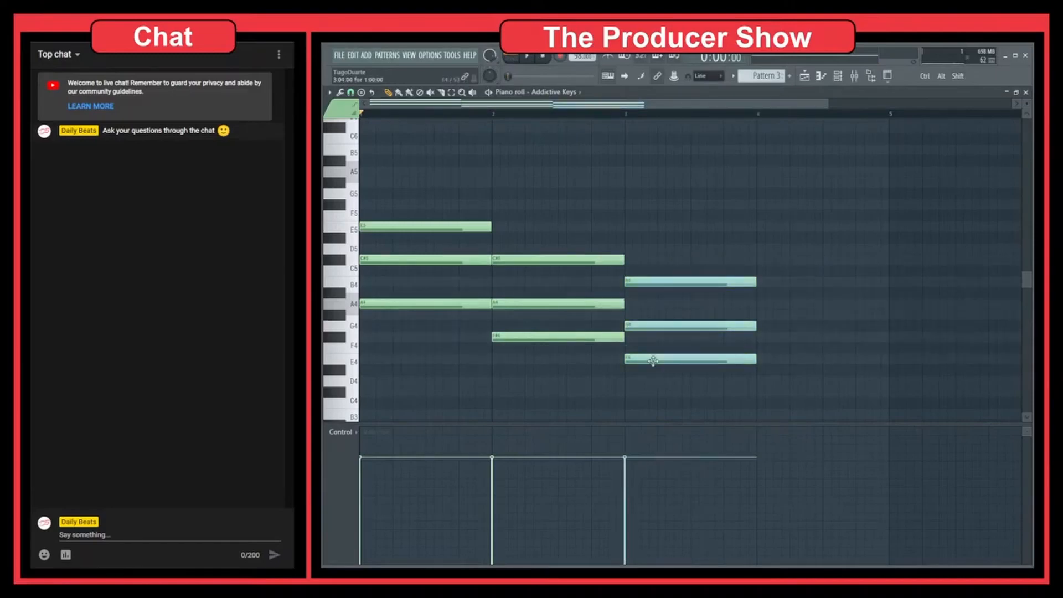
click(620, 327)
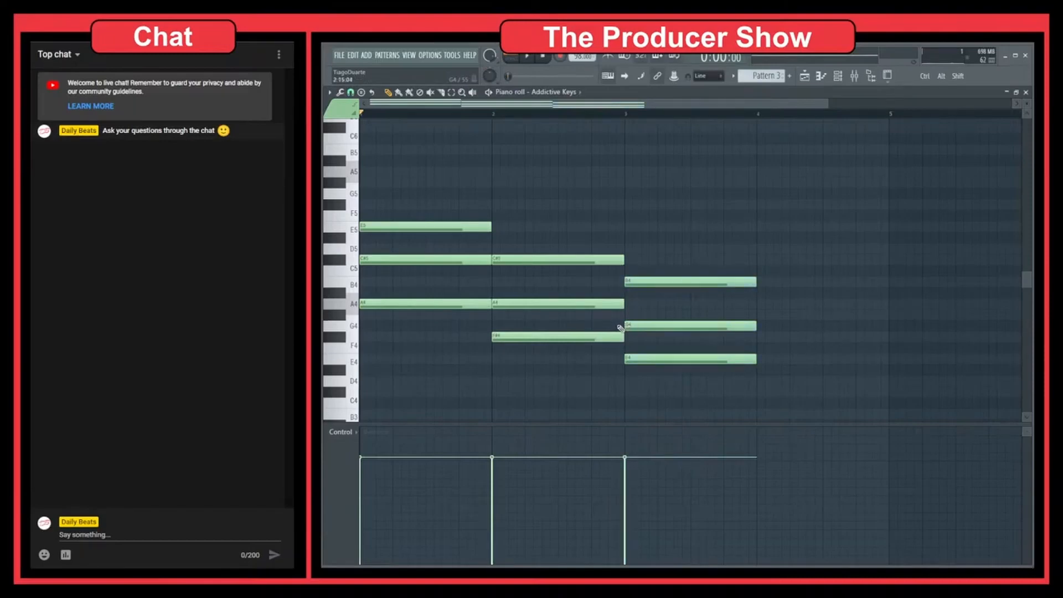
Move the bar 3 minor chord down to root C#4 and play back the three-chord progression
drag(653, 360, 651, 394)
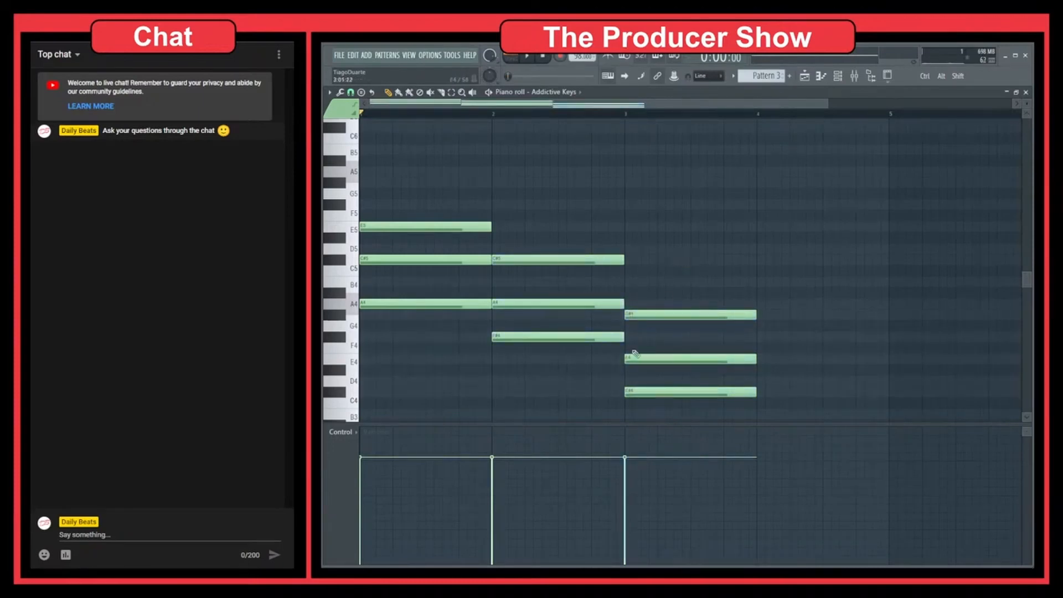
scroll(601, 351, down, 3)
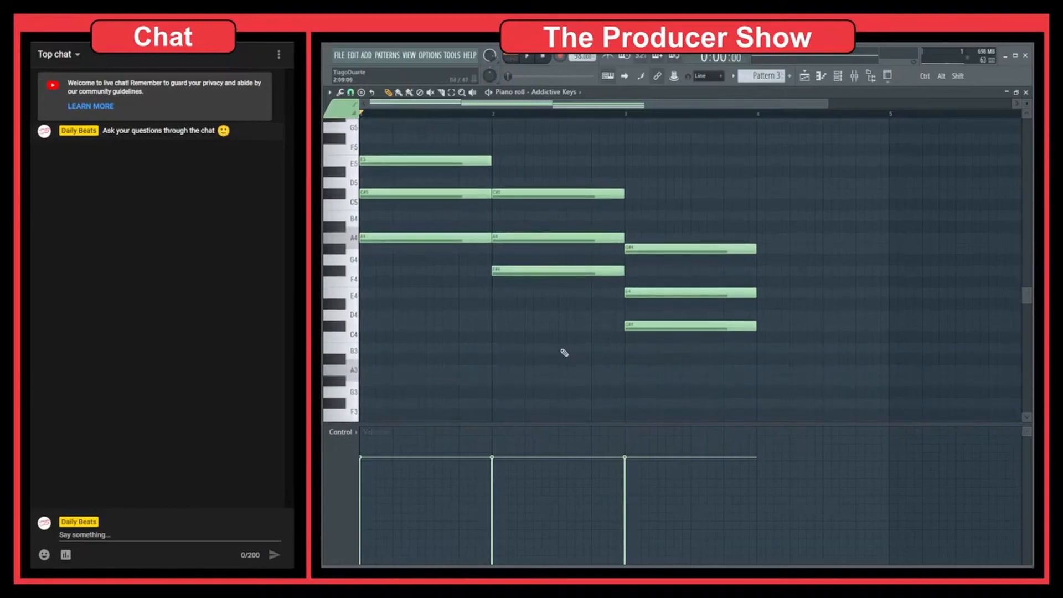
key(space)
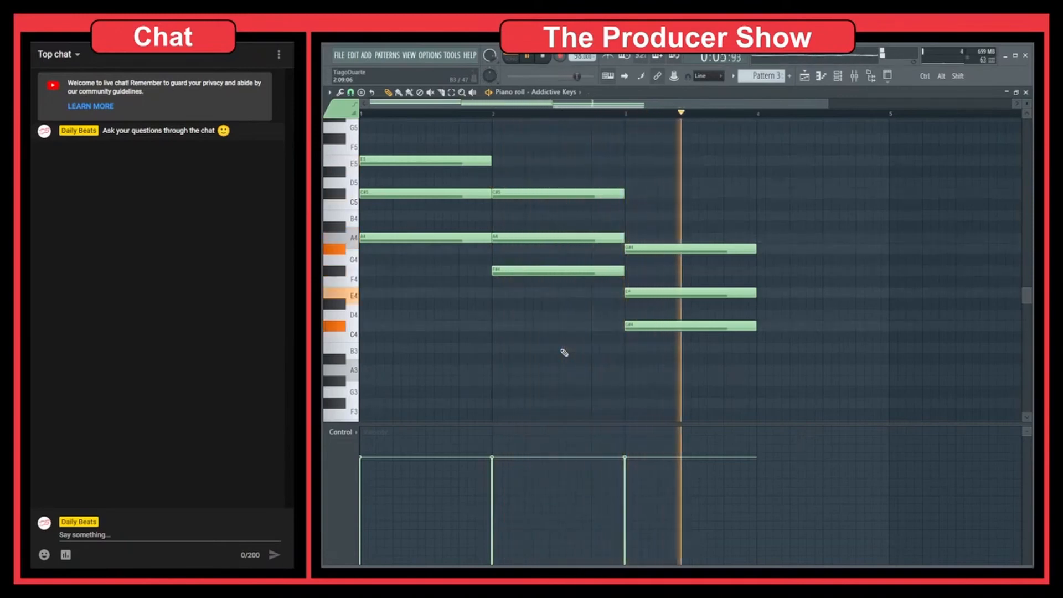
key(space)
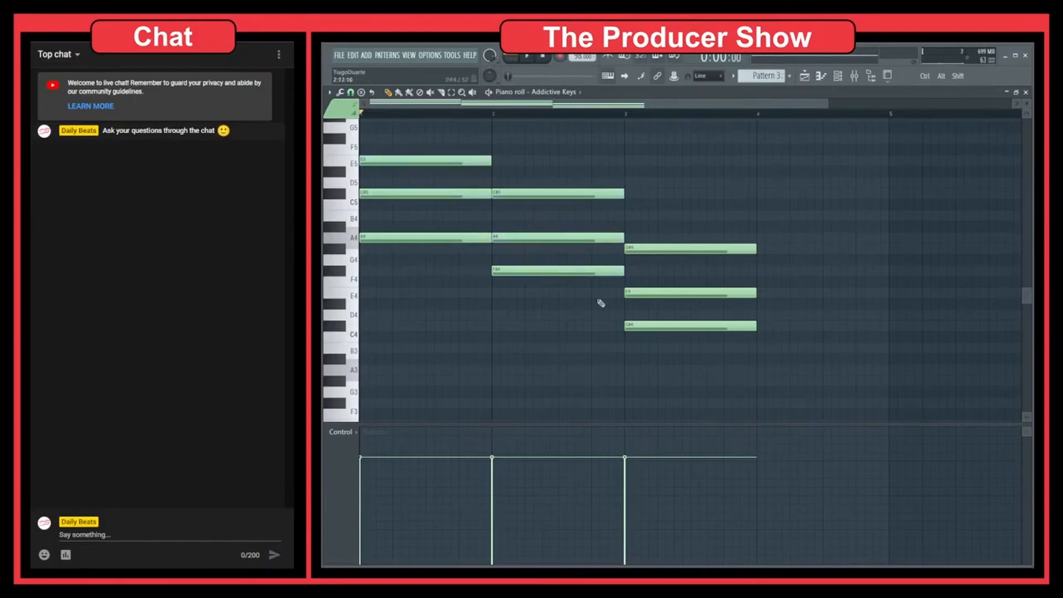
Copy the C# minor chord from bar 3 into bar 4, lowered to root B3, and play back the progression
shift+drag(636, 291, 771, 319)
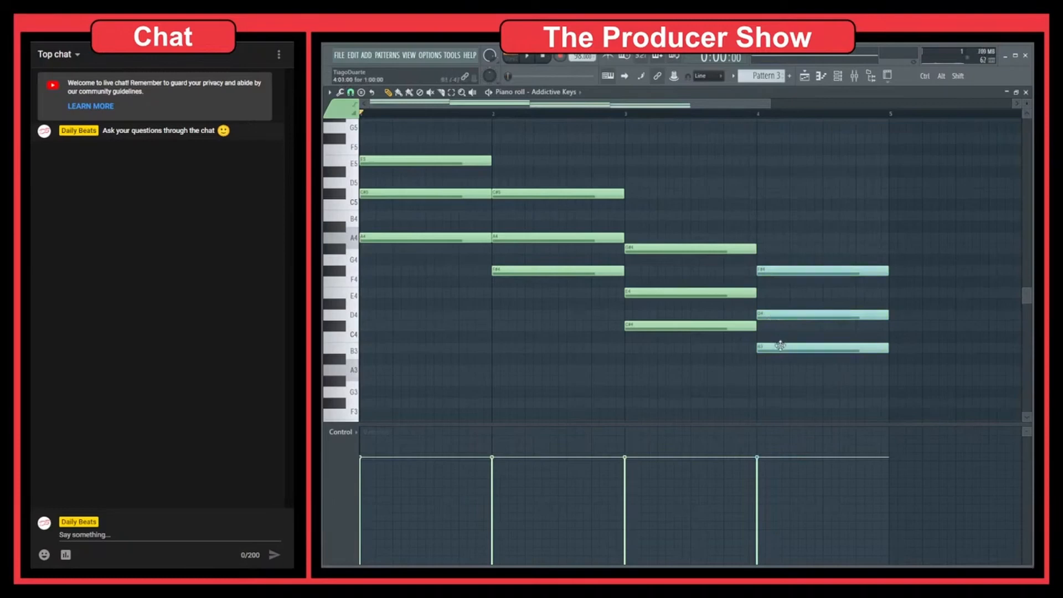
click(700, 366)
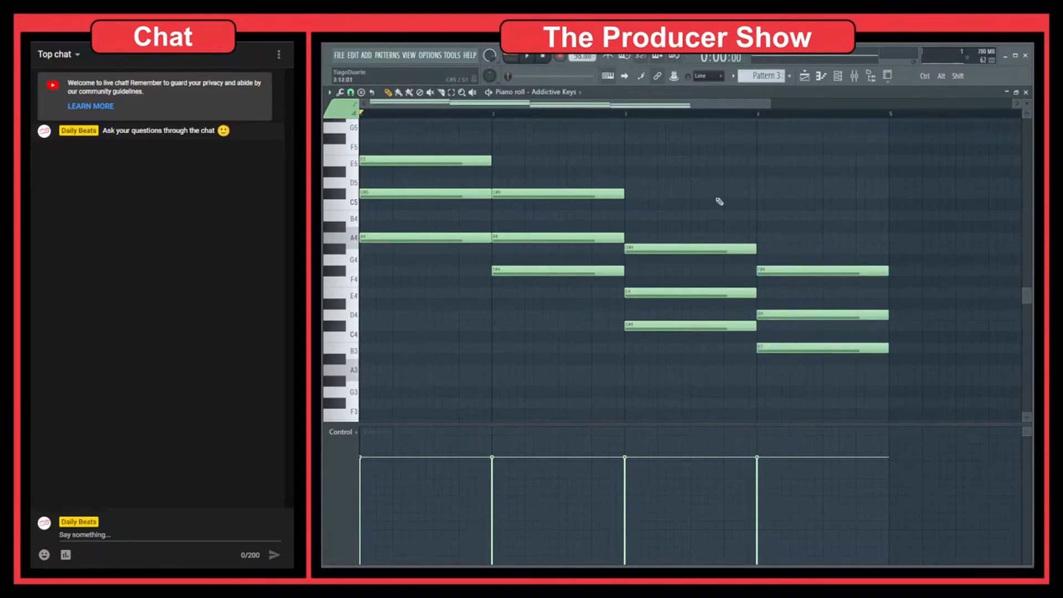
key(space)
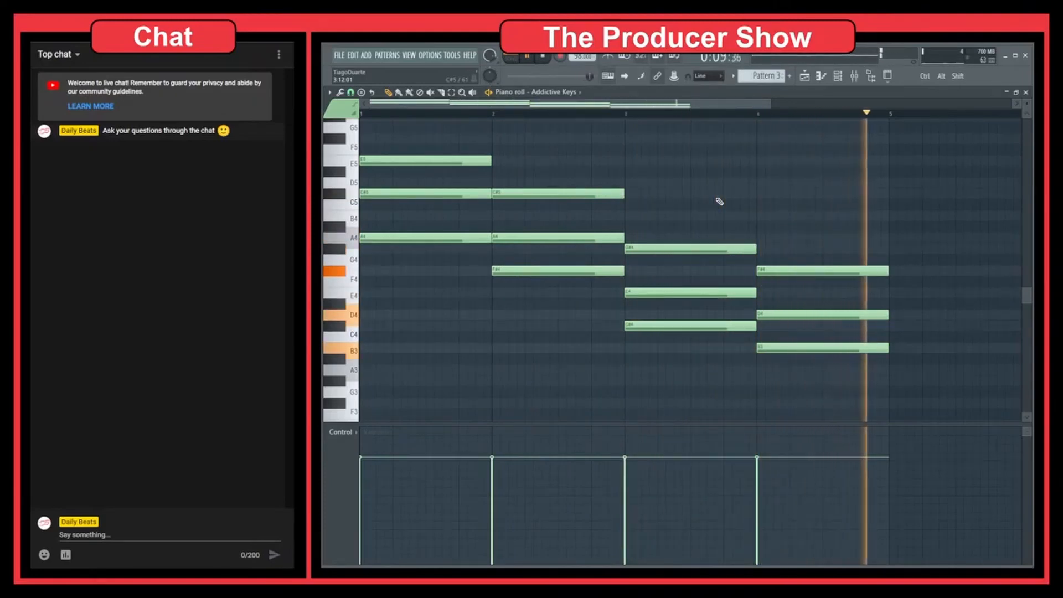
key(space)
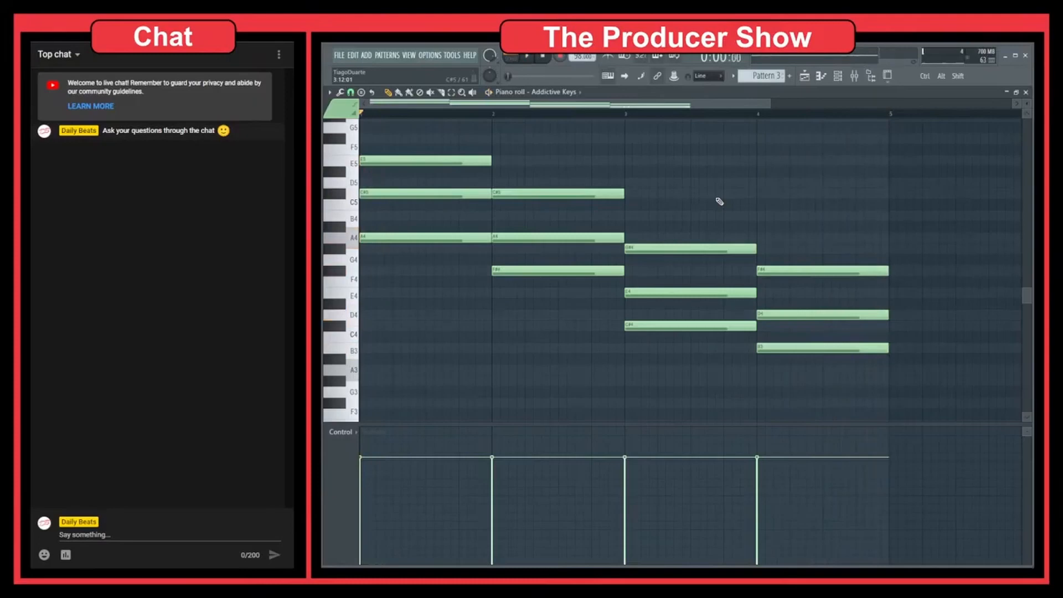
Move the B minor chord from bar 4 to bar 5 and set a time selection over bars 1 to 4
drag(858, 231, 811, 360)
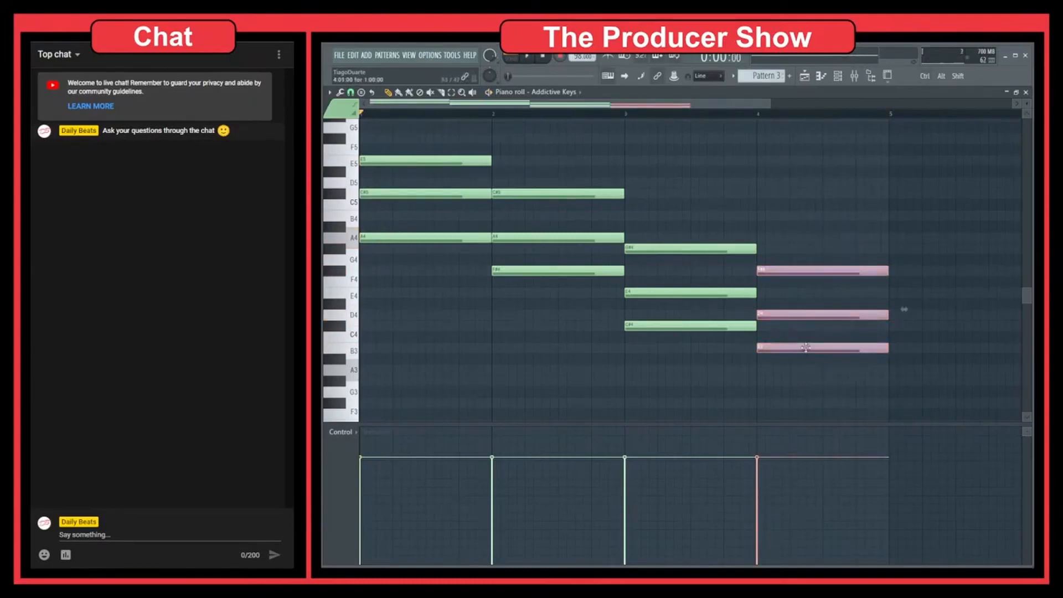
drag(771, 349, 903, 350)
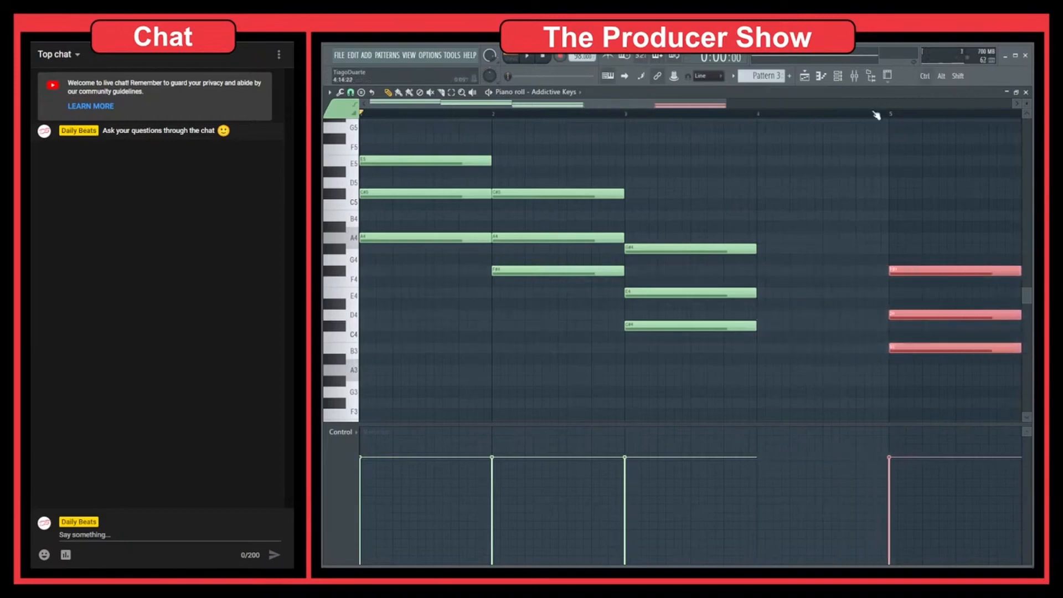
drag(891, 114, 361, 114)
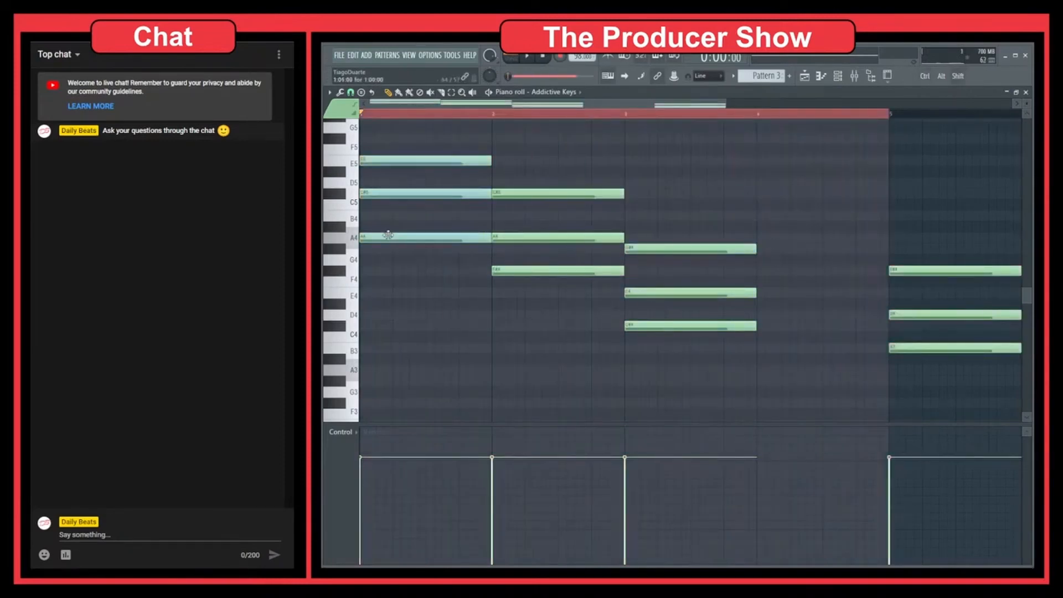
Copy the A major chord from bar 1 into bar 4, lowered to root E4, and play back the four bars
drag(385, 239, 778, 298)
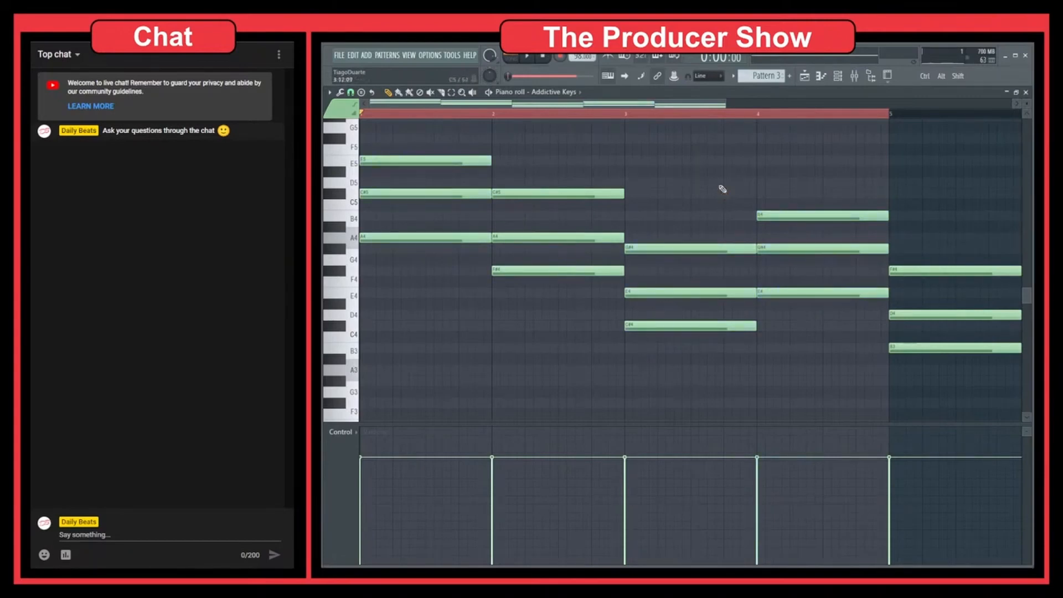
key(space)
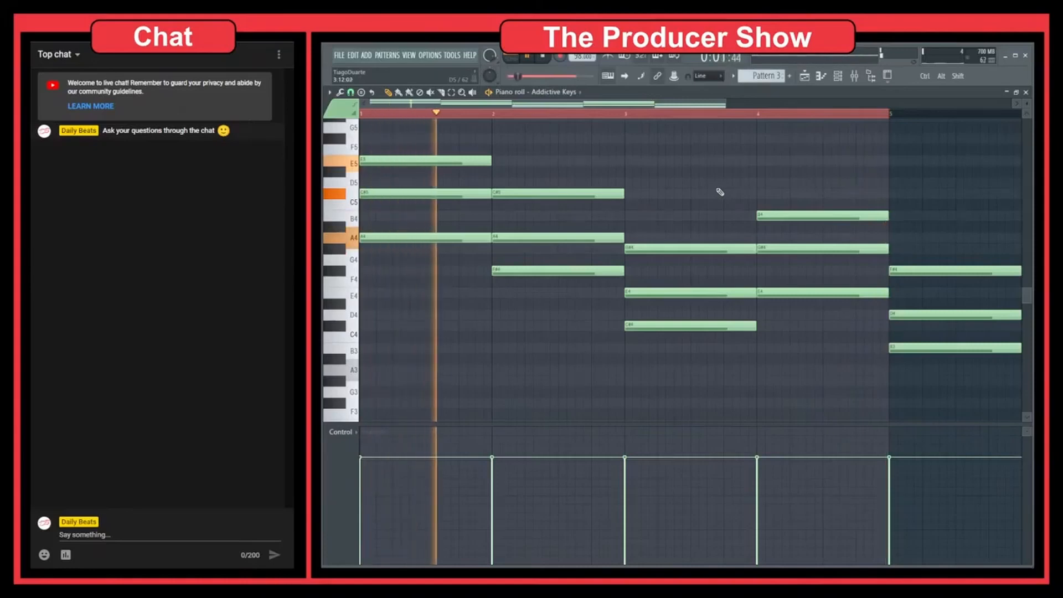
key(space)
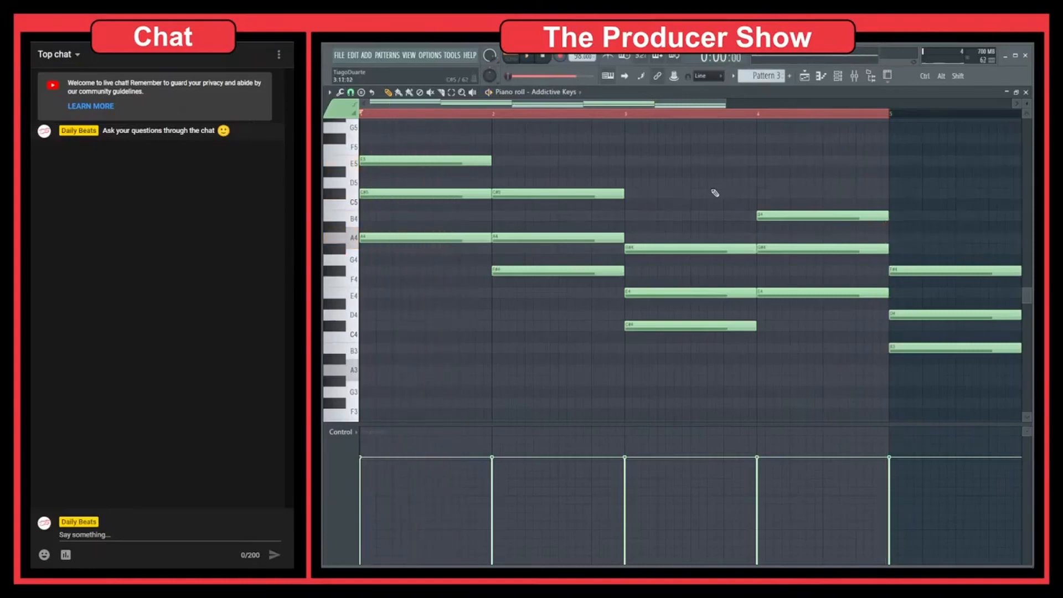
Delete the B minor chord in bar 5 and clear the time selection
drag(837, 177, 821, 319)
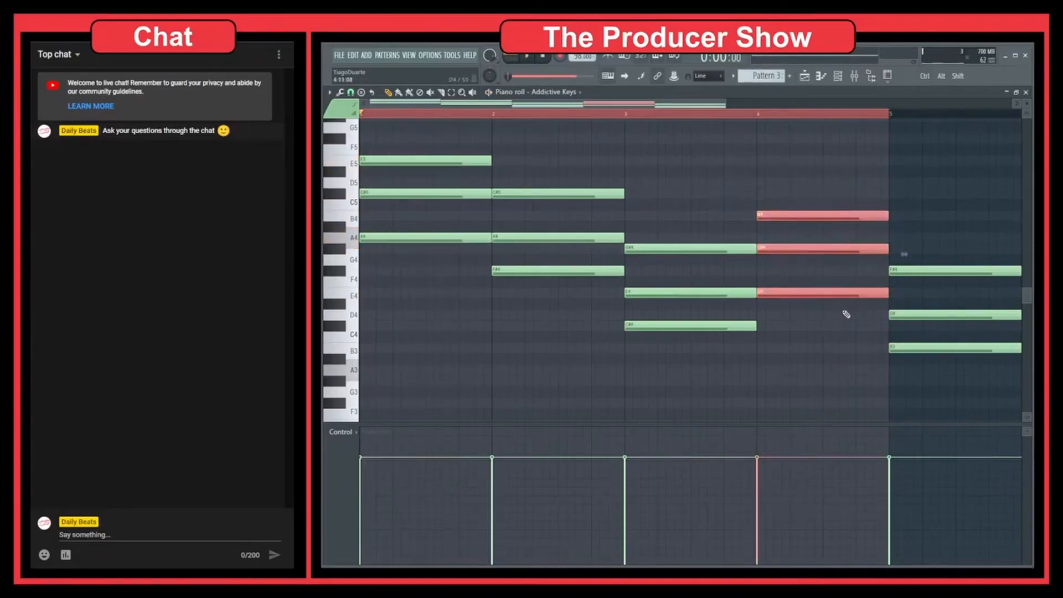
click(844, 314)
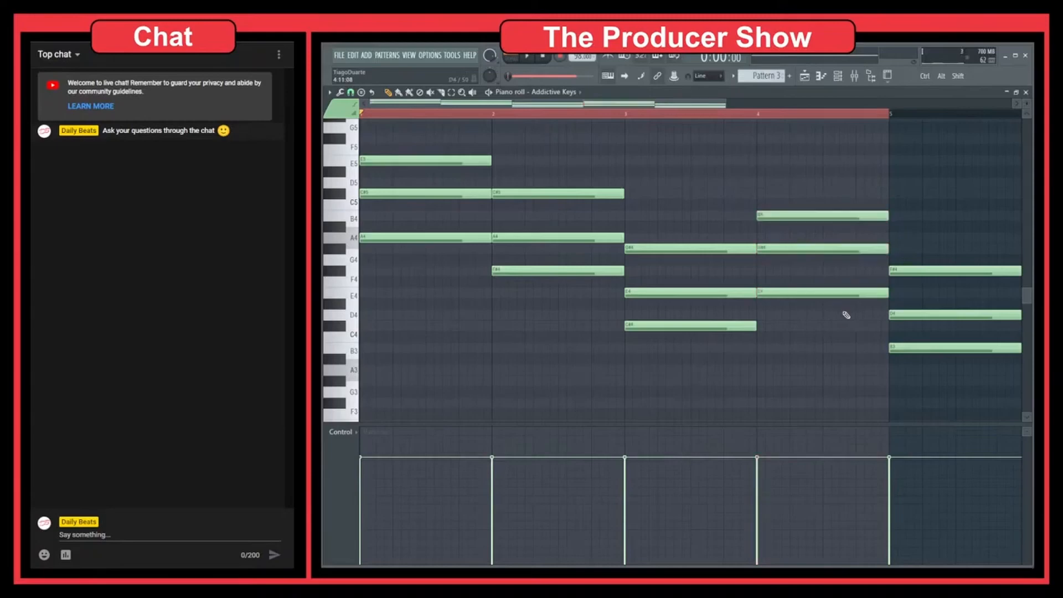
right_click(919, 317)
click(846, 116)
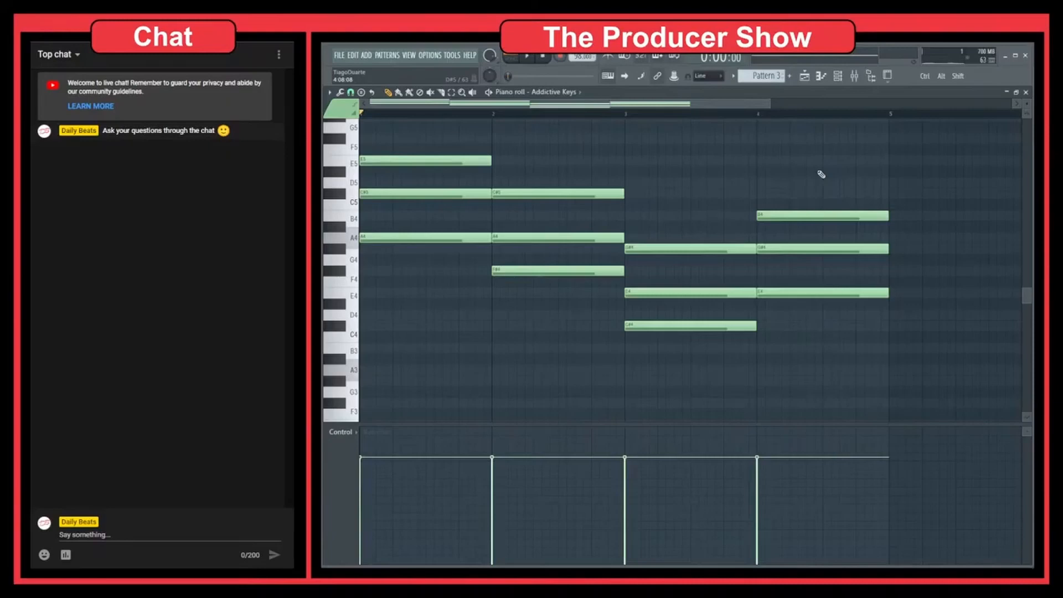
scroll(726, 242, up, 3)
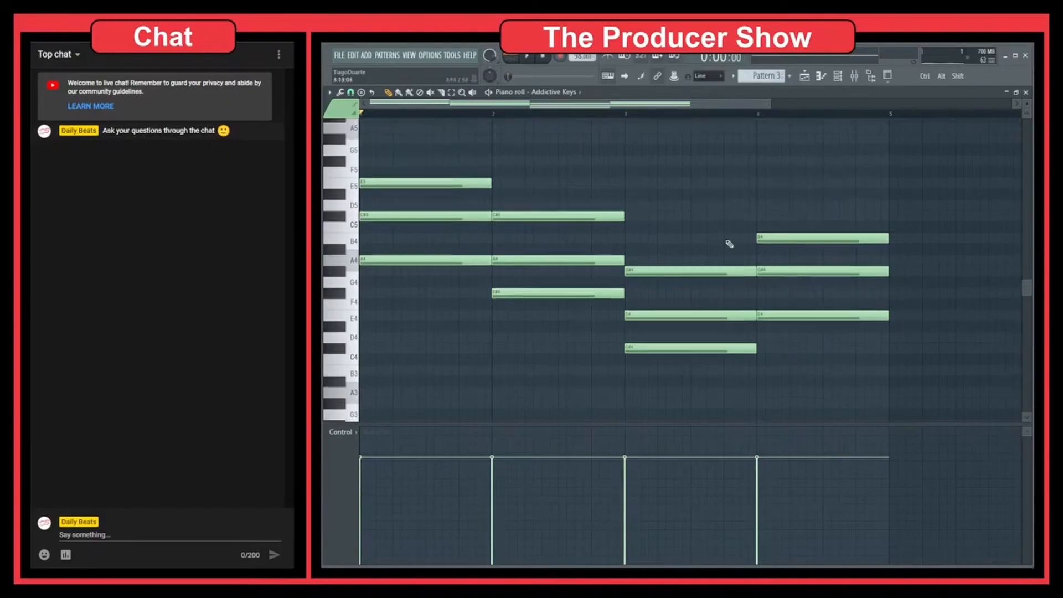
scroll(721, 244, down, 3)
scroll(681, 246, up, 2)
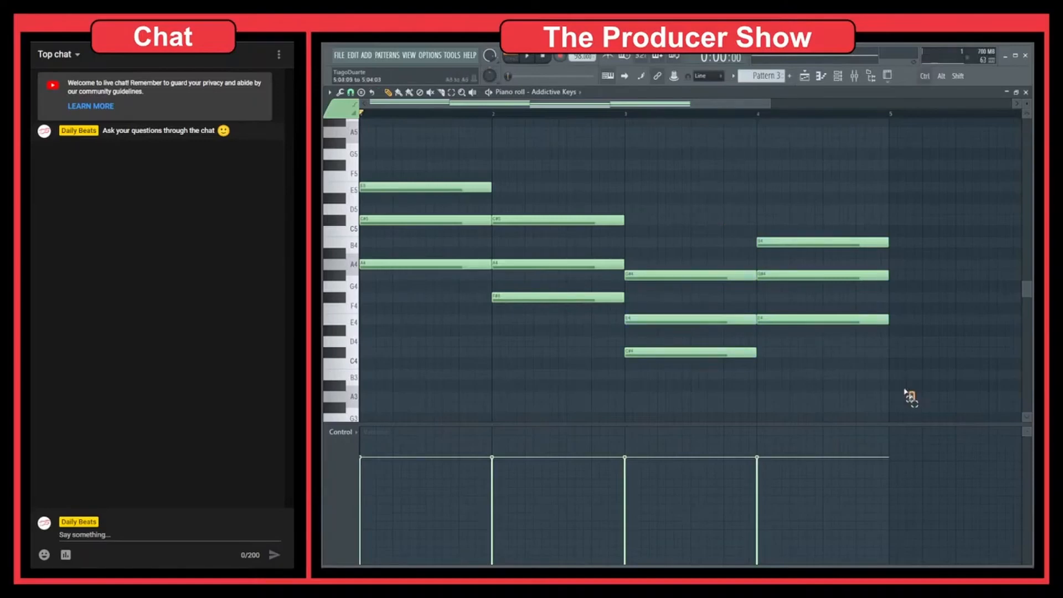
drag(906, 391, 414, 151)
key(ctrl+d)
Replace the Addictive Keys instrument in the channel rack with the GMS synth and play back the progression
key(F7)
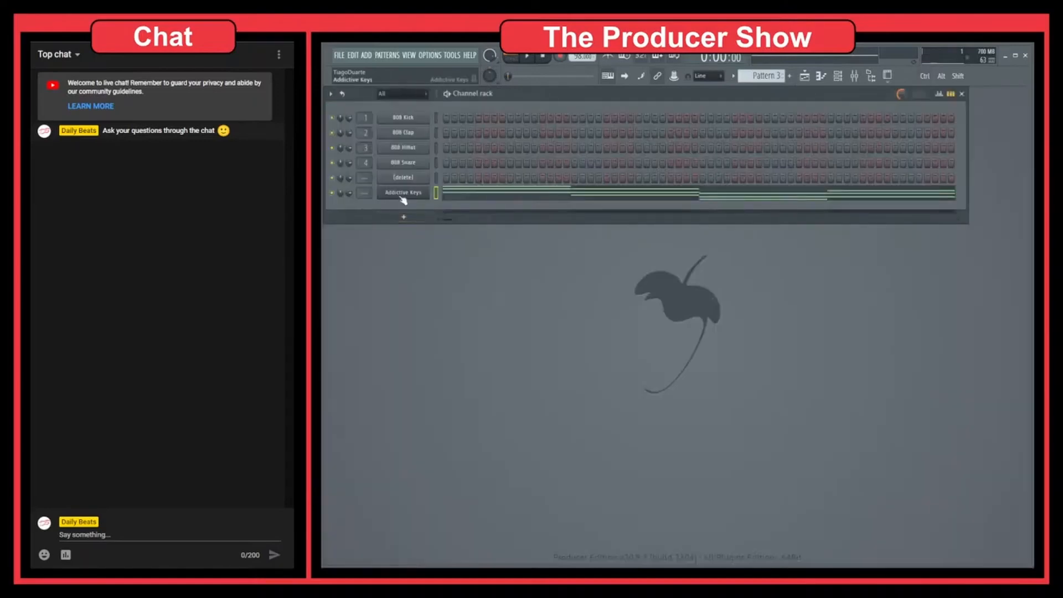
right_click(426, 192)
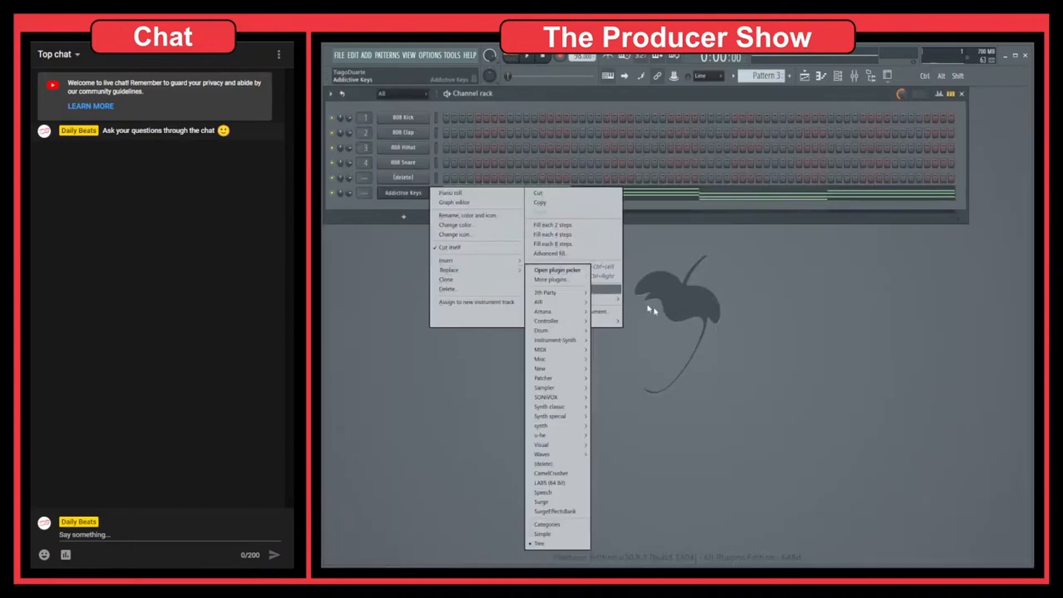
mouse_move(498, 270)
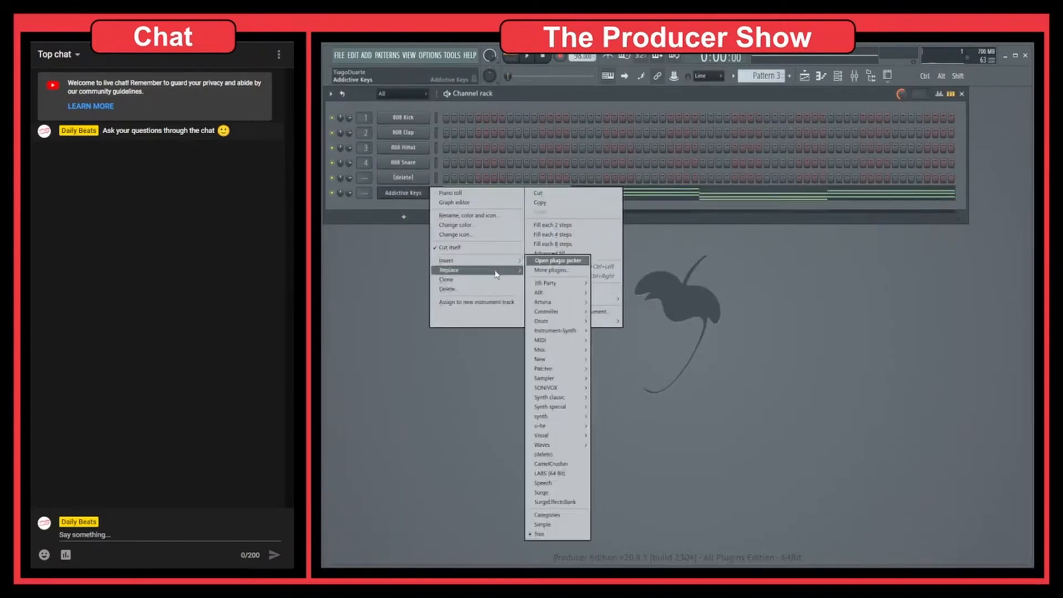
mouse_move(574, 365)
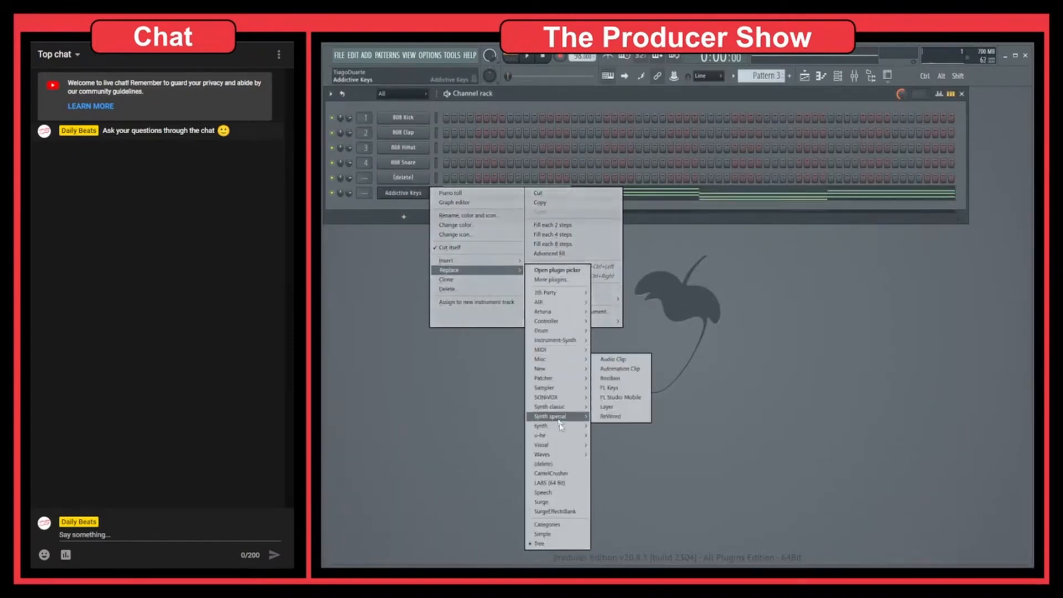
mouse_move(574, 411)
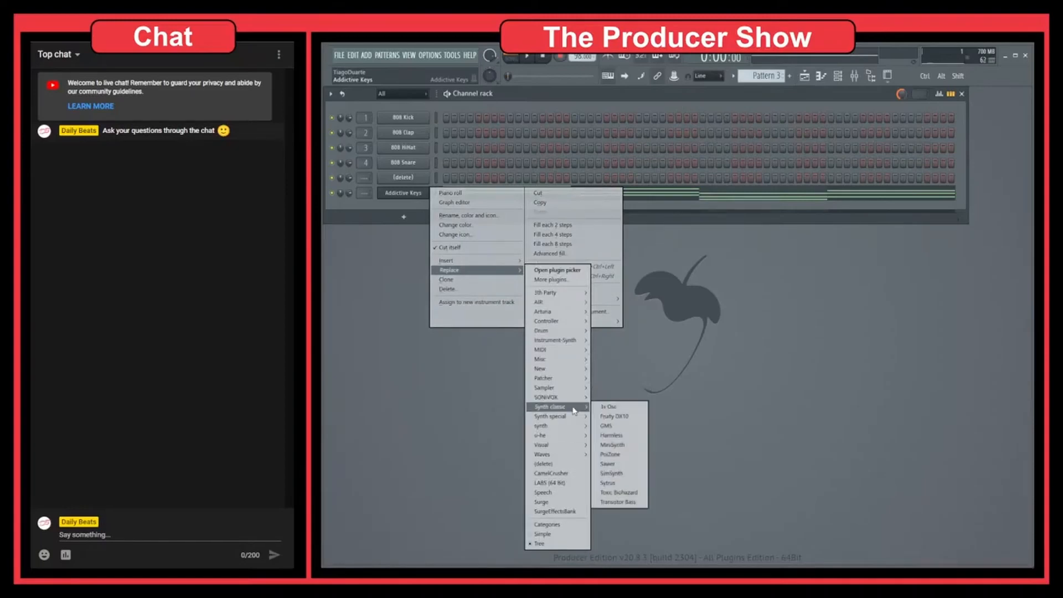
click(630, 426)
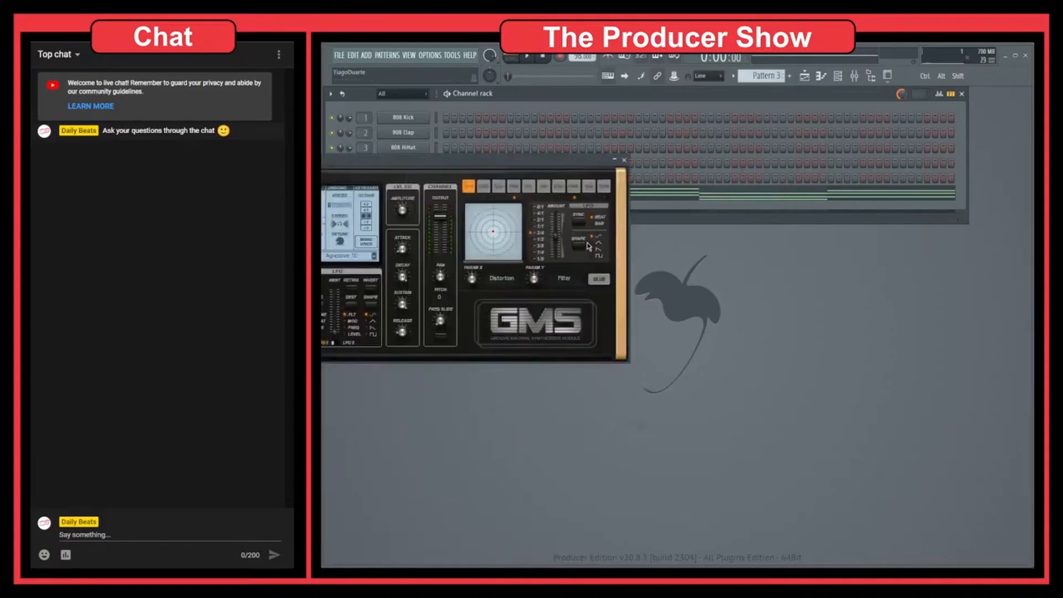
drag(529, 160, 807, 259)
key(space)
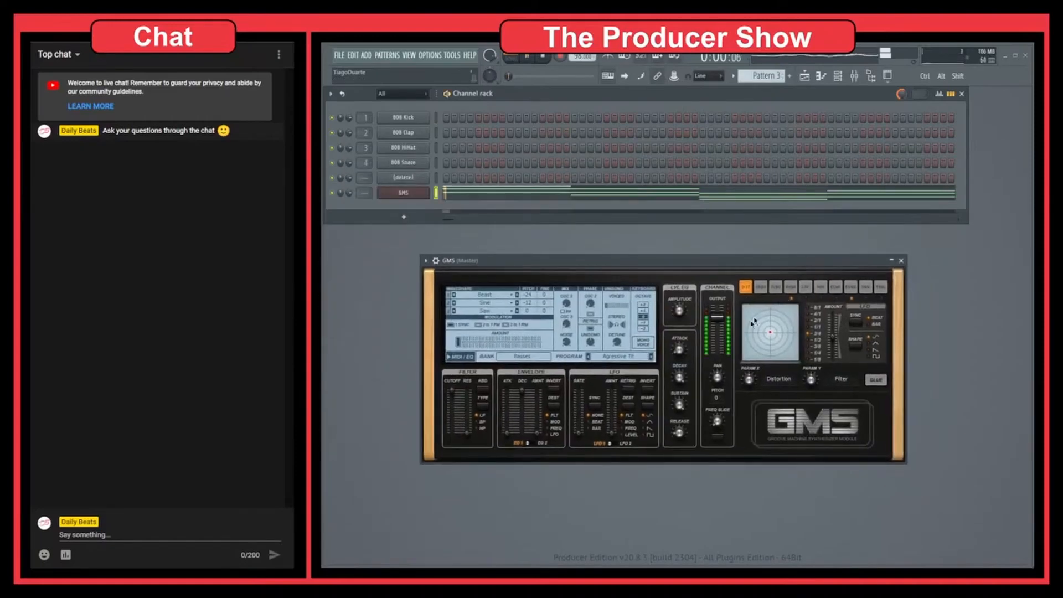
Load the Cosmic Beans LS preset from the GMS Leads & Synths bank and close the synth window
click(609, 357)
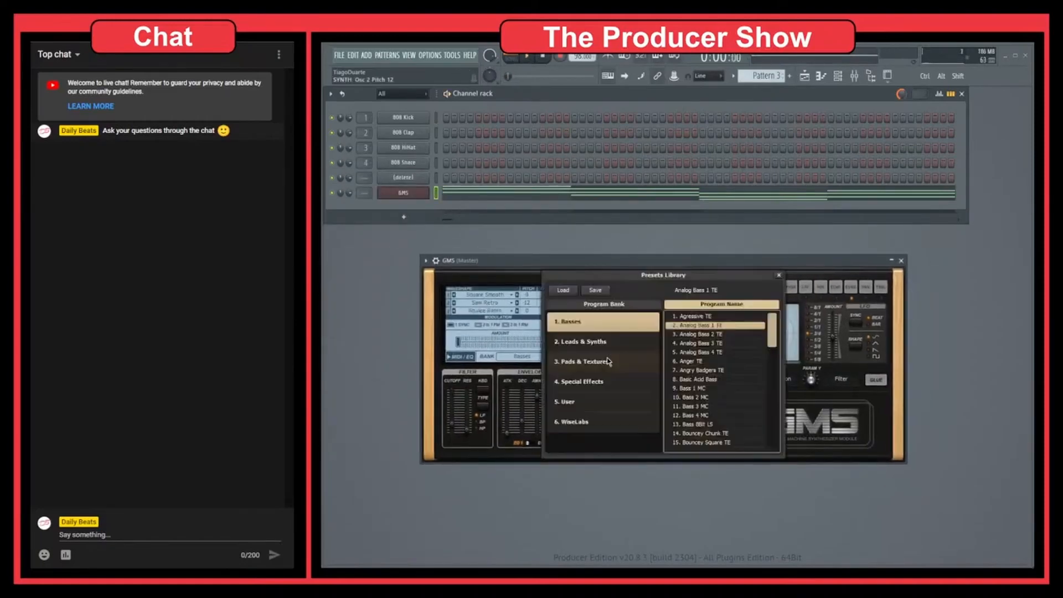
click(595, 342)
click(743, 317)
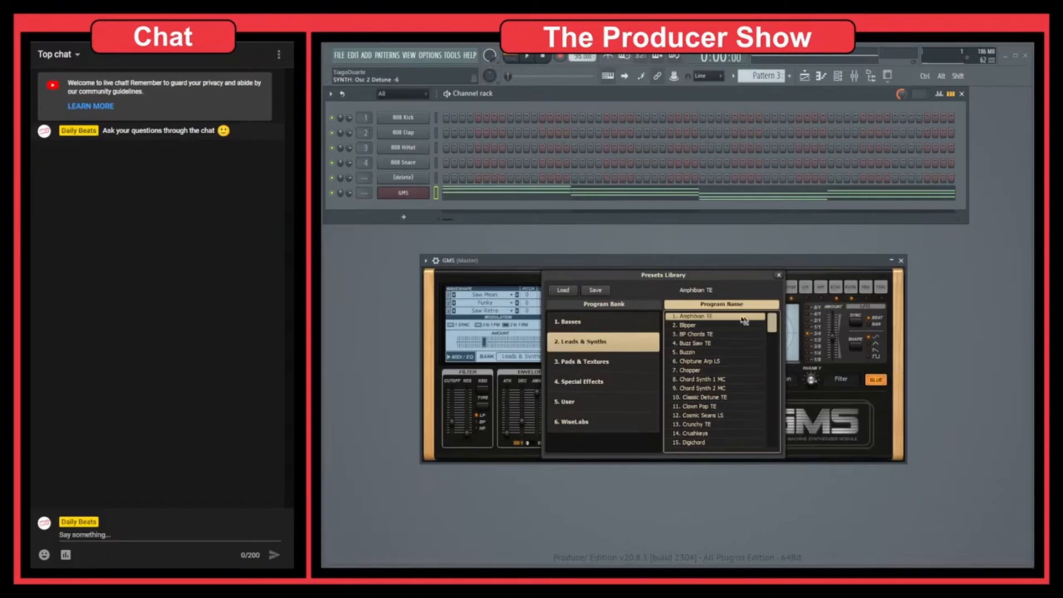
double_click(706, 317)
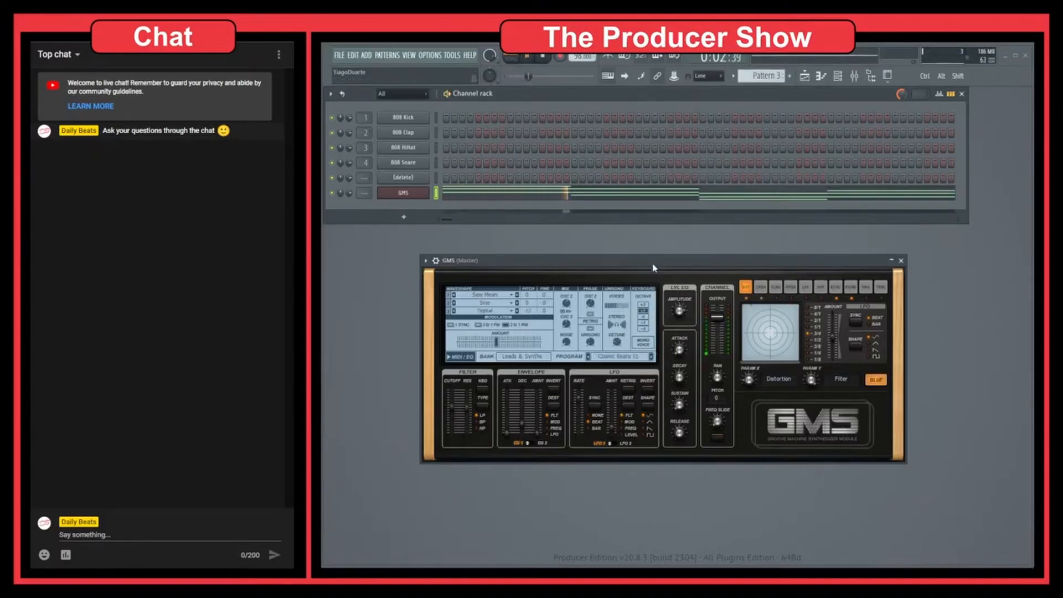
click(902, 261)
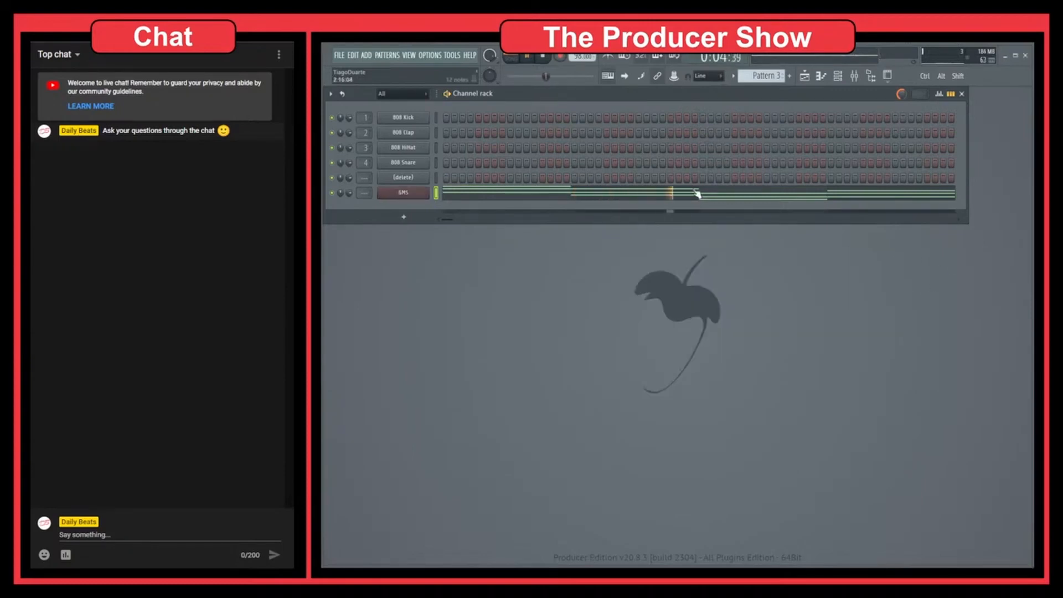
Replace the C# minor chord in bar 3 of the GMS piano roll with a stamped Minor 7th chord rooted on C#4
click(697, 192)
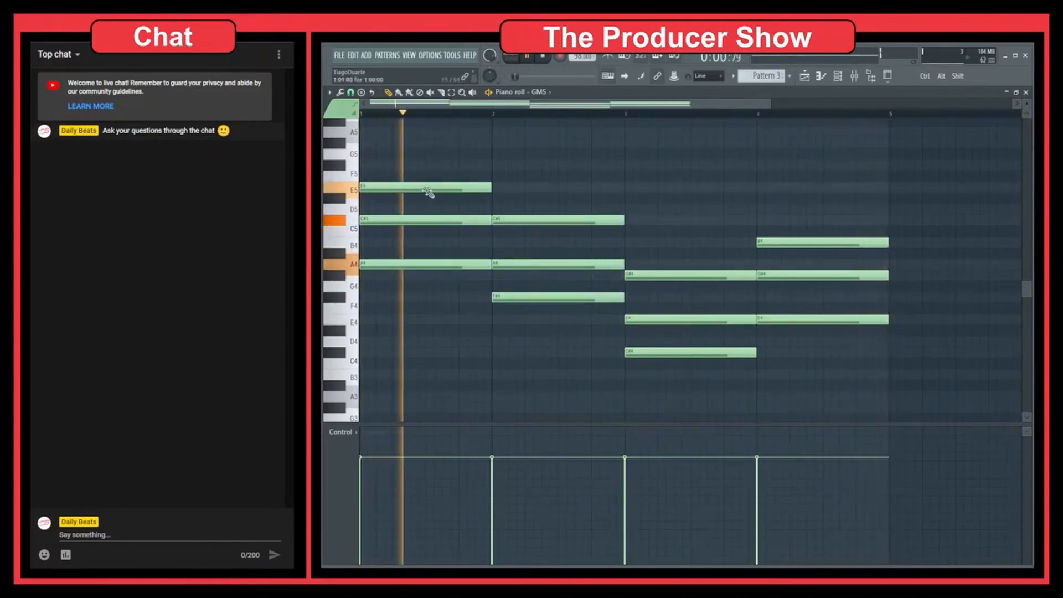
click(361, 92)
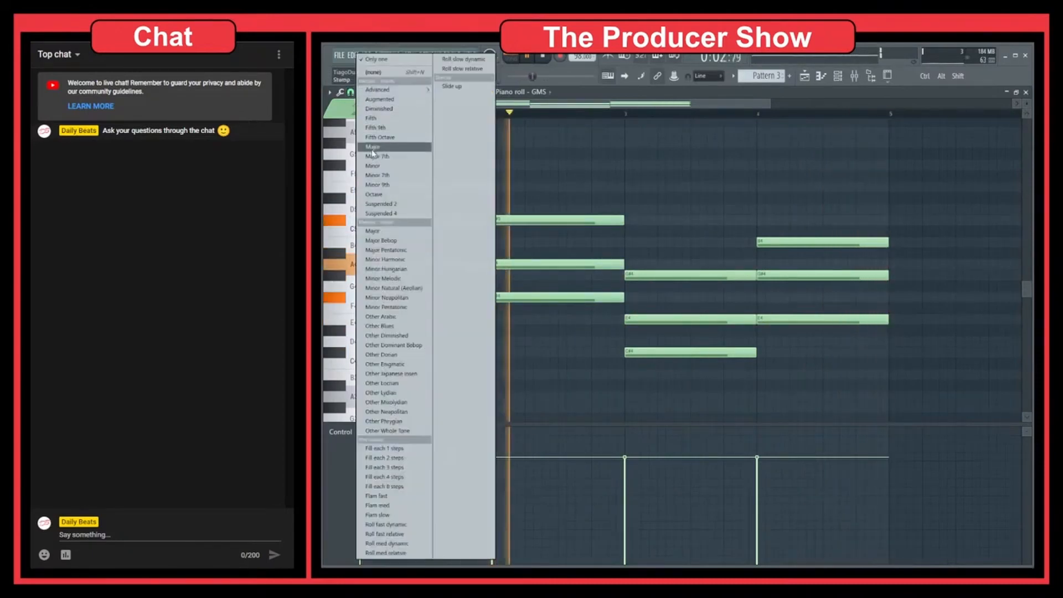
click(392, 176)
click(632, 350)
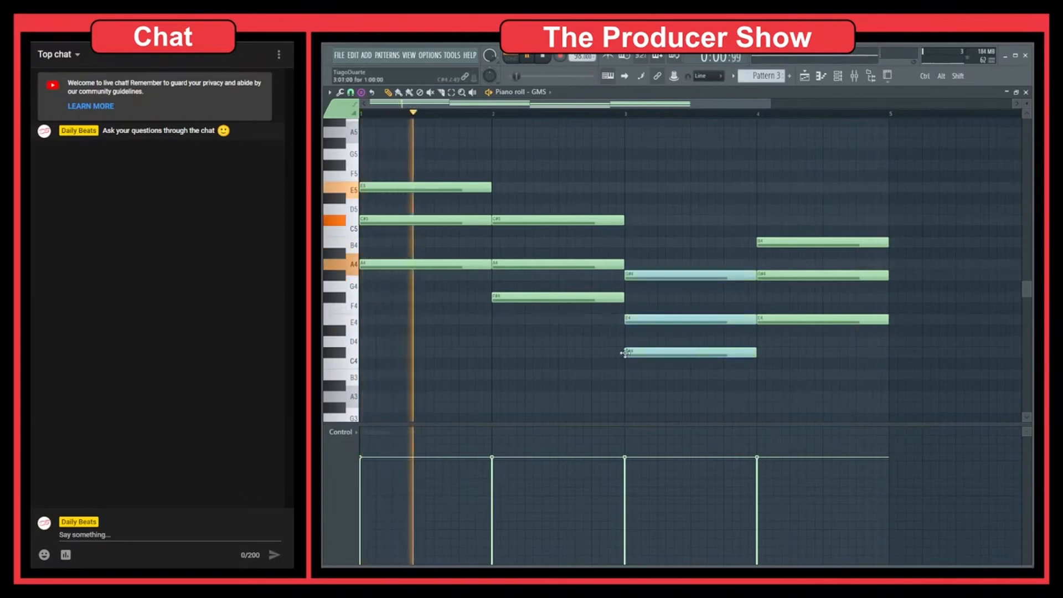
right_click(628, 352)
click(628, 352)
click(771, 296)
drag(654, 422, 695, 563)
right_click(696, 563)
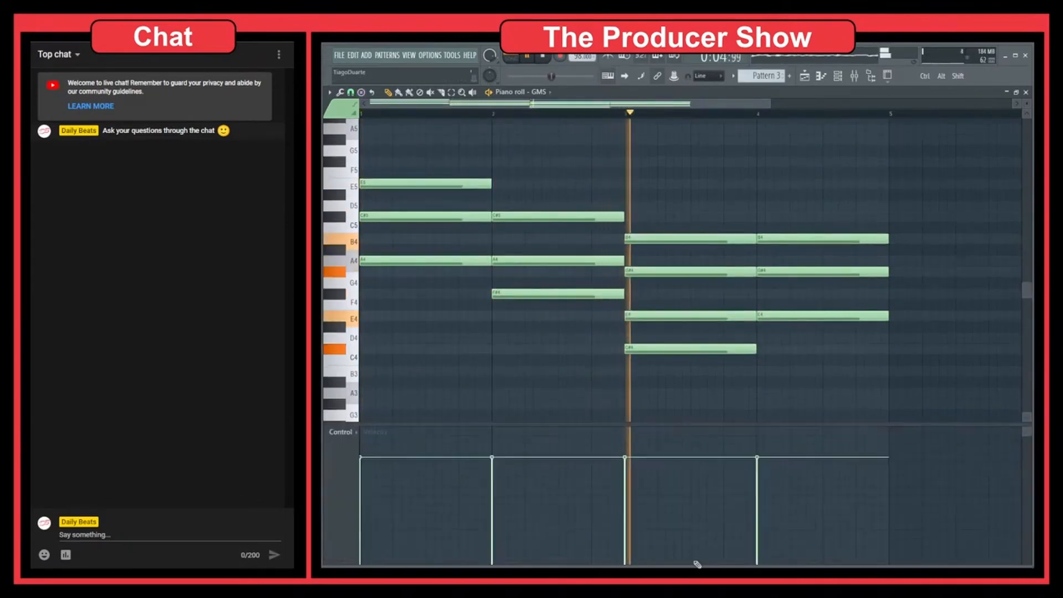
scroll(581, 353, up, 2)
scroll(665, 315, down, 2)
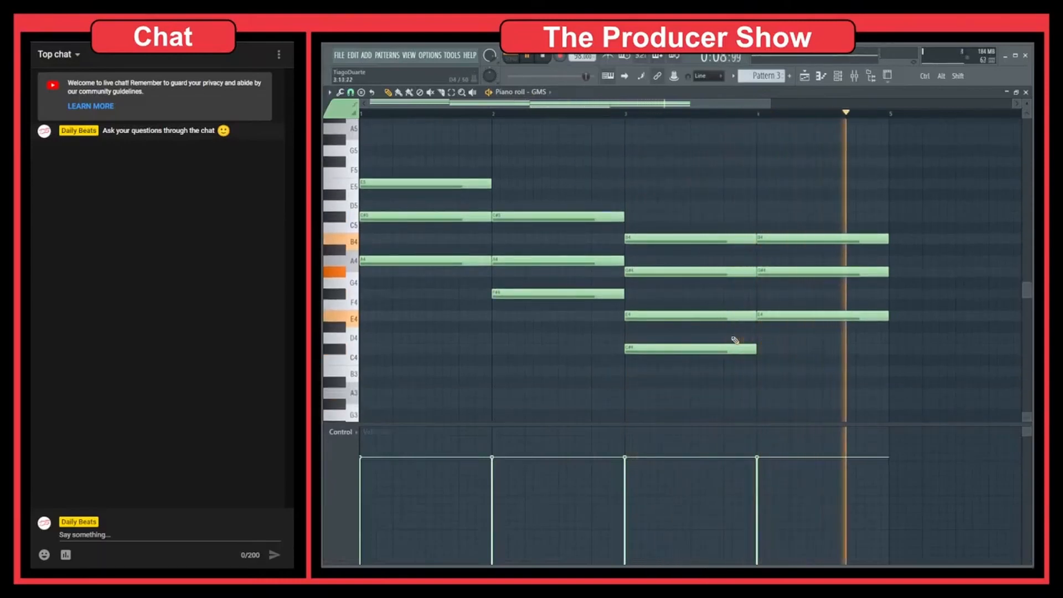
Stamp a Major 7th chord rooted on E4 into bar 4 and clear the note selection
click(361, 92)
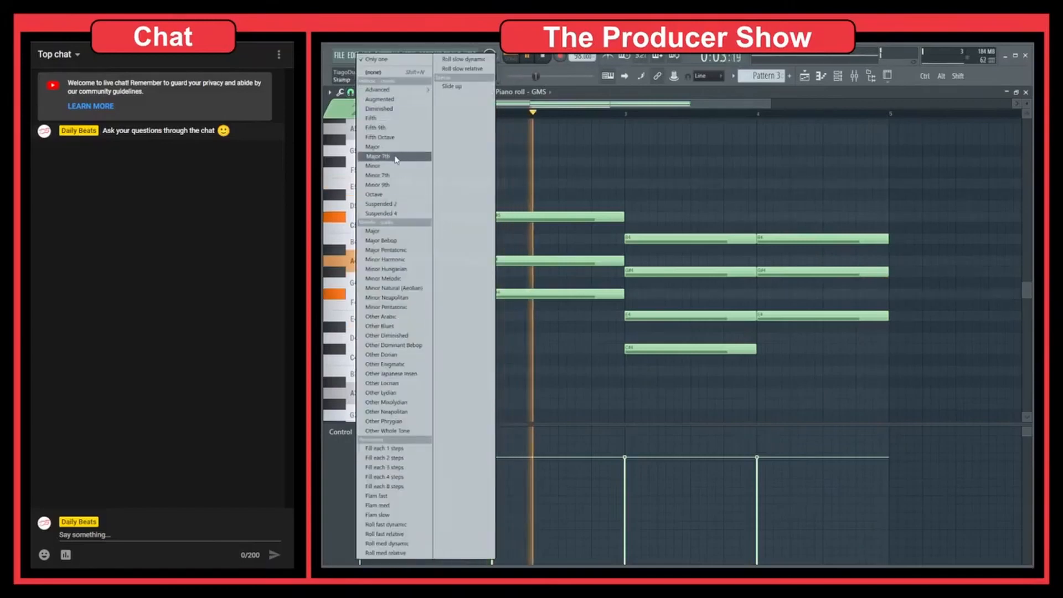
click(395, 157)
click(774, 317)
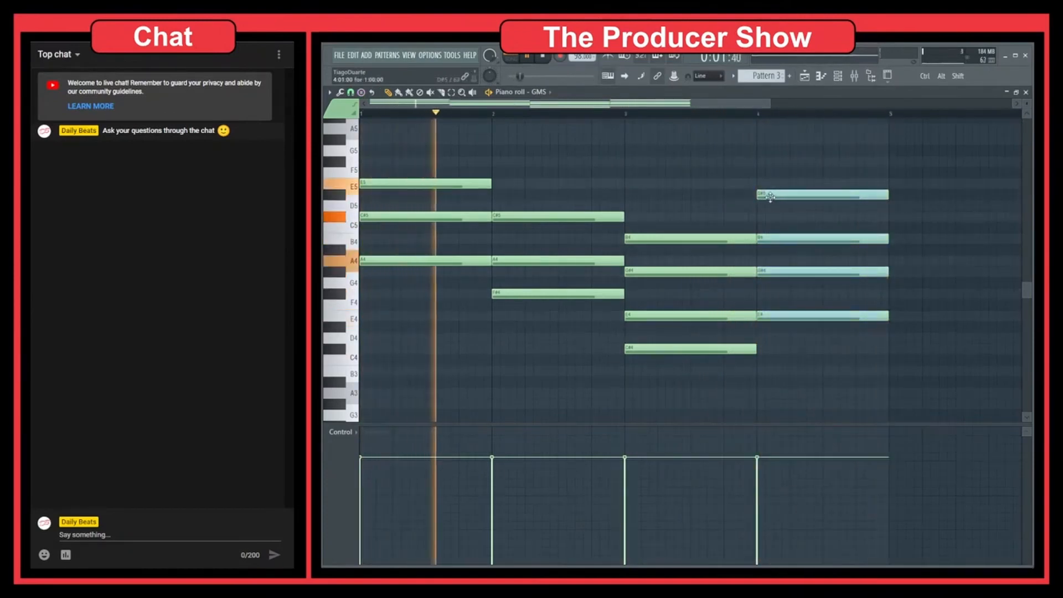
drag(803, 172, 904, 256)
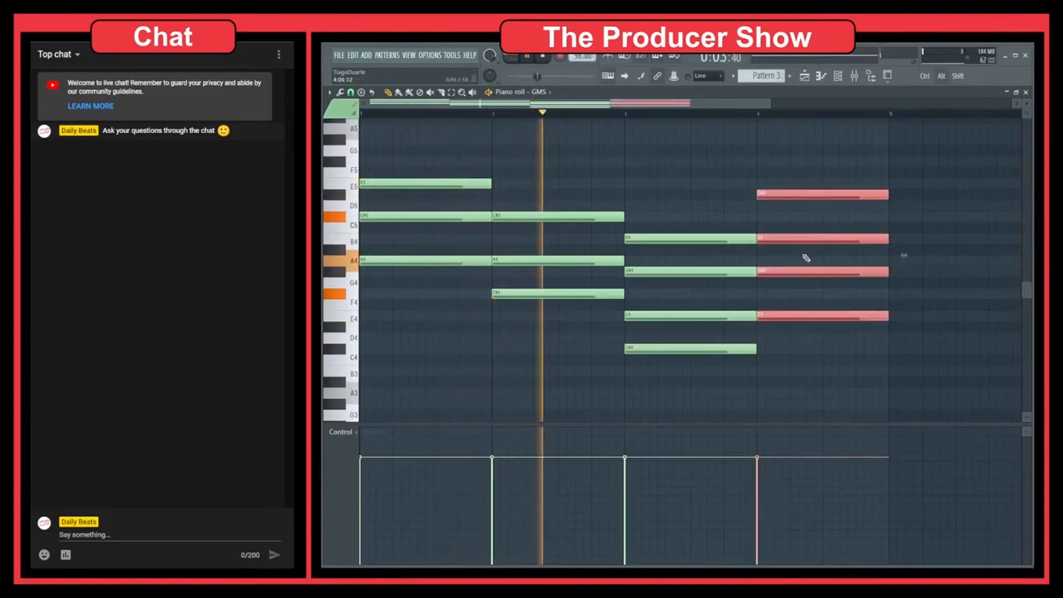
click(802, 254)
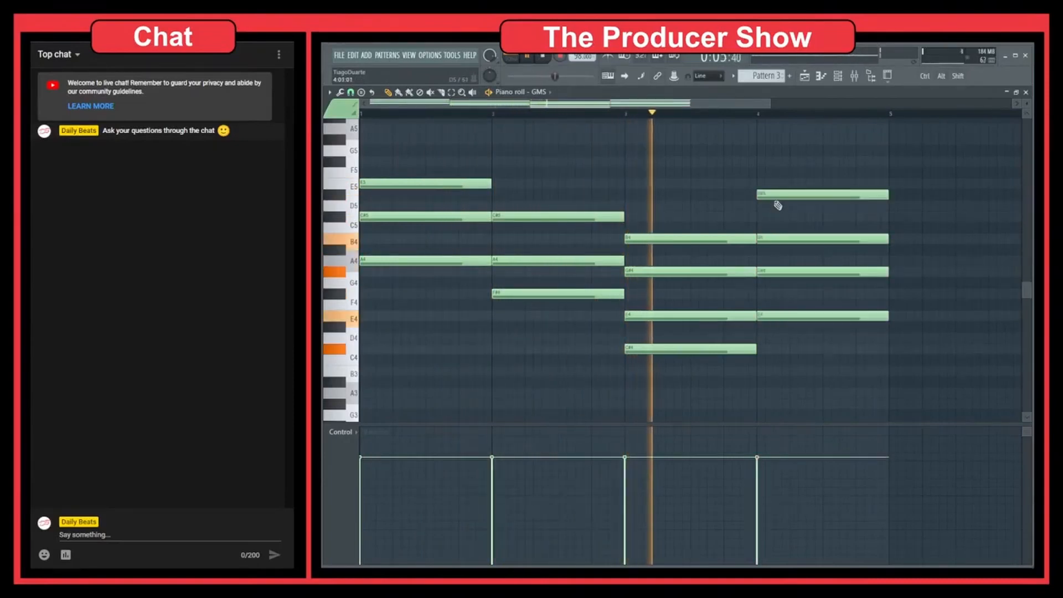
Try the top note of the bar 4 chord on E5 and on D5, and delete that note
drag(775, 193, 774, 180)
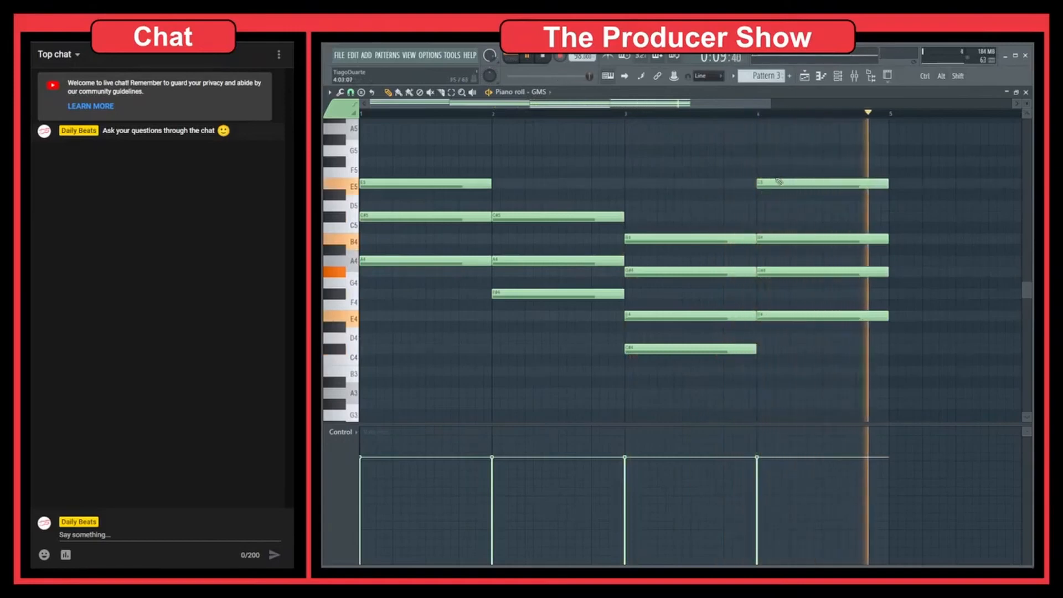
drag(773, 183, 777, 209)
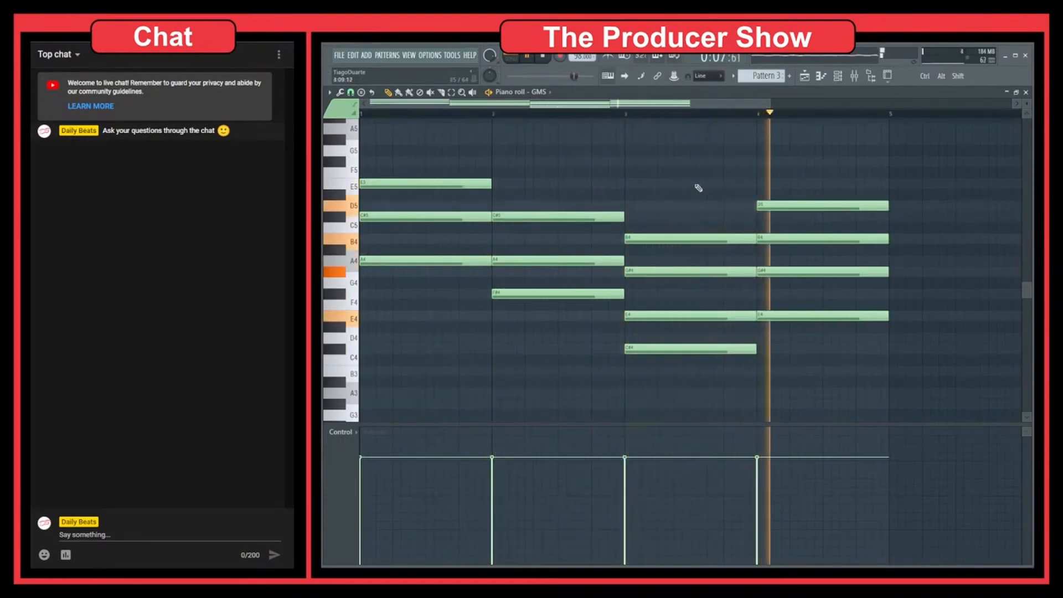
drag(779, 211, 780, 182)
right_click(780, 183)
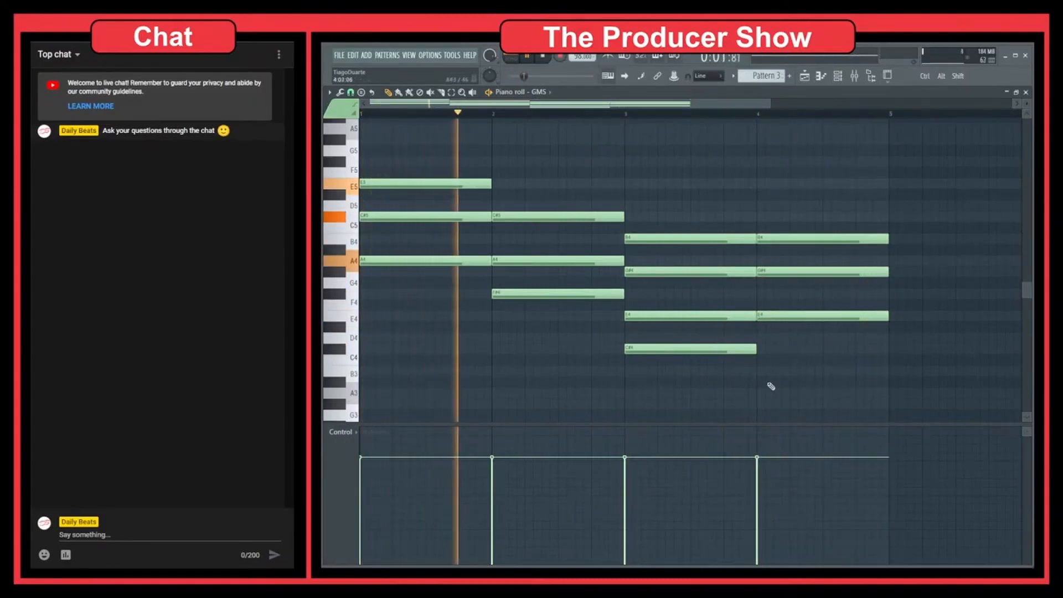
Add an F#4 note to the bar 4 chord and lower its velocity slightly
click(760, 296)
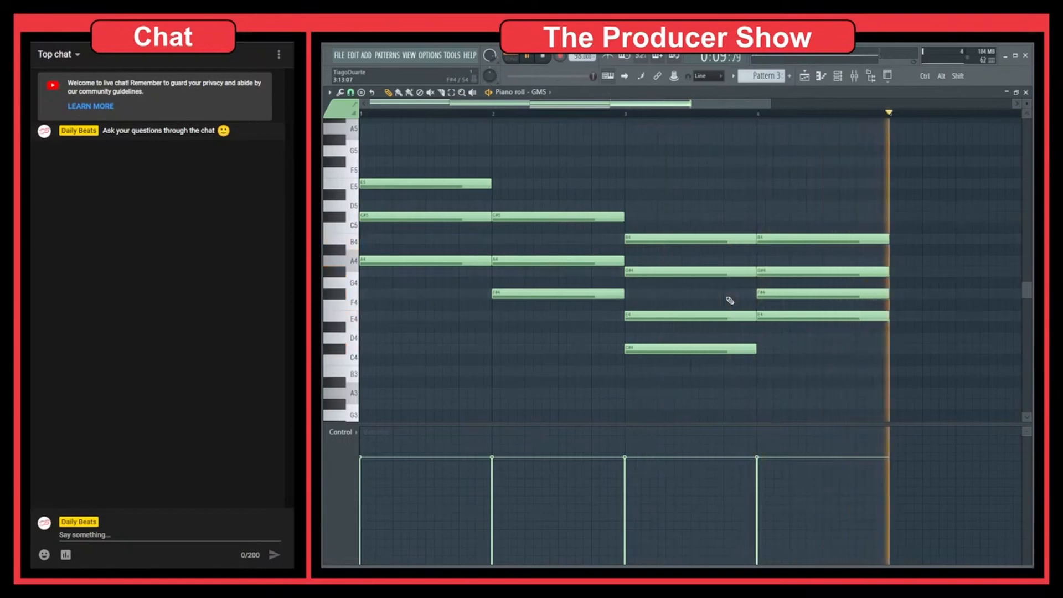
click(780, 294)
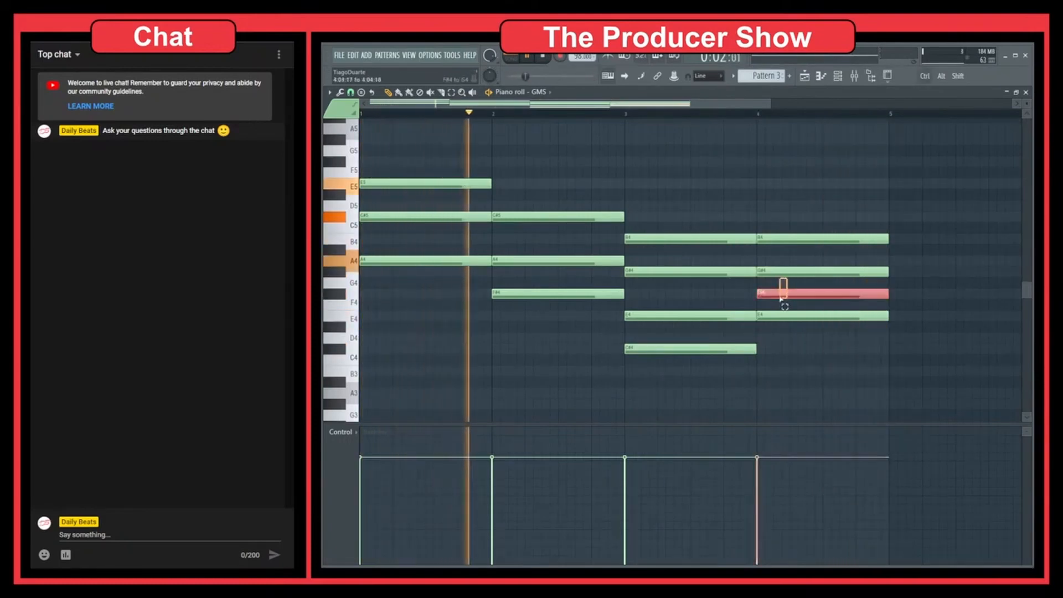
scroll(780, 299, up, 1)
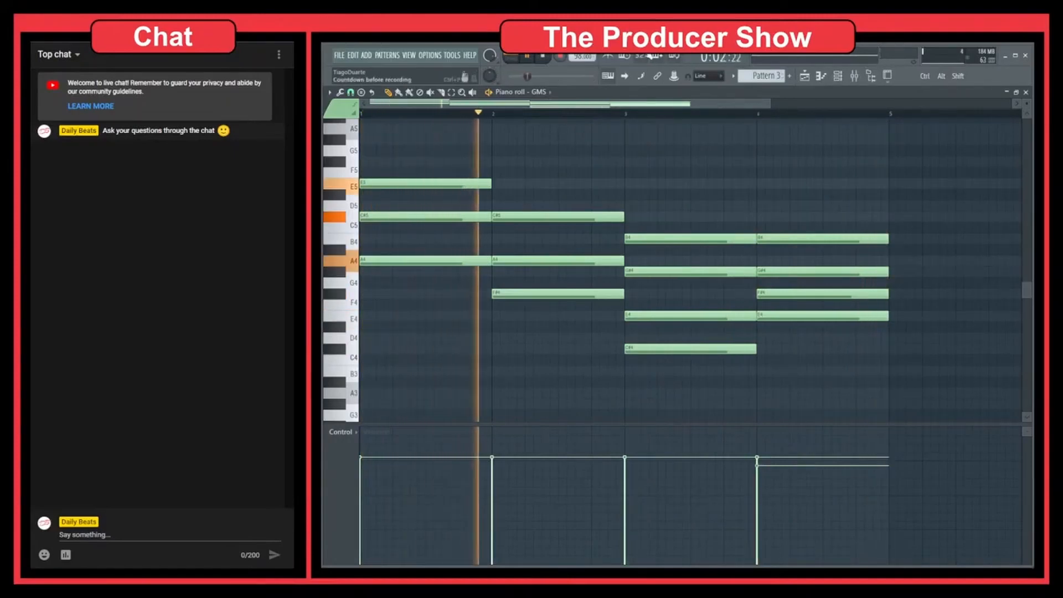
click(361, 93)
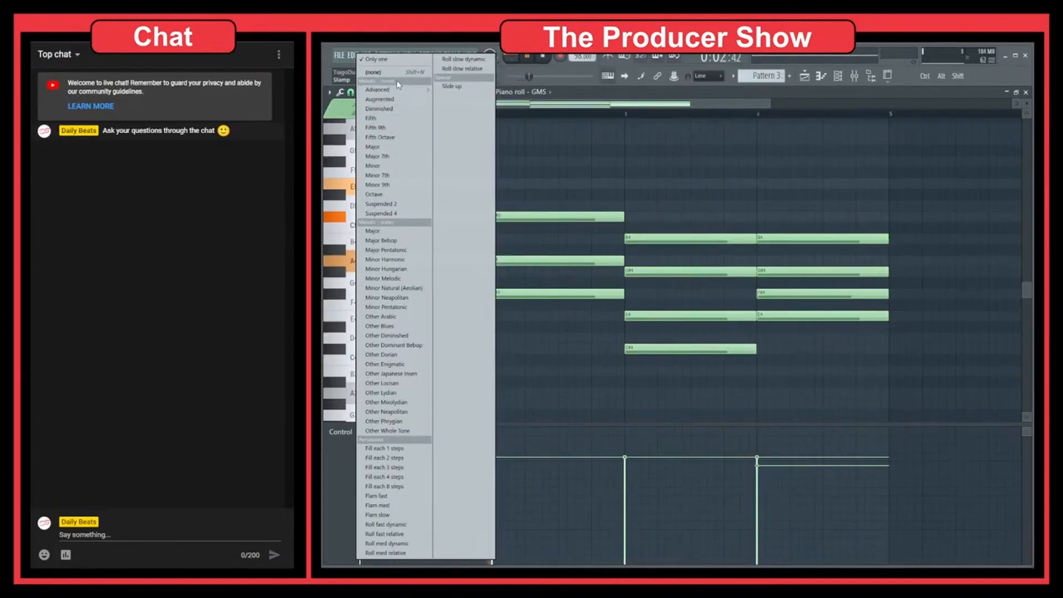
click(770, 178)
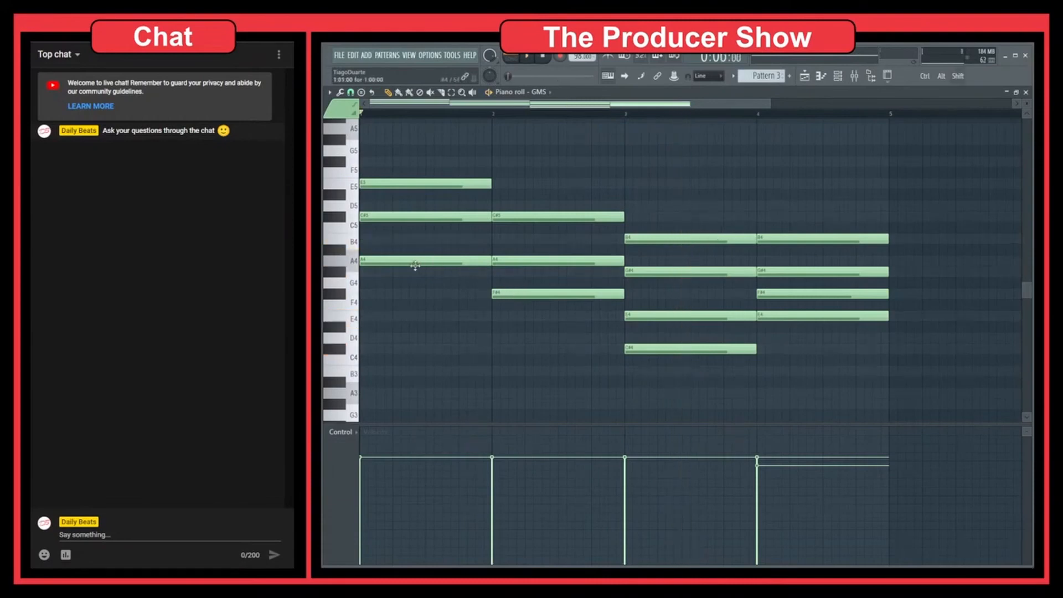
Copy the A major chord from bar 1 to bar 5 and the F# minor chord to bar 6, transposed up to root A4
drag(424, 147, 400, 308)
drag(398, 260, 930, 261)
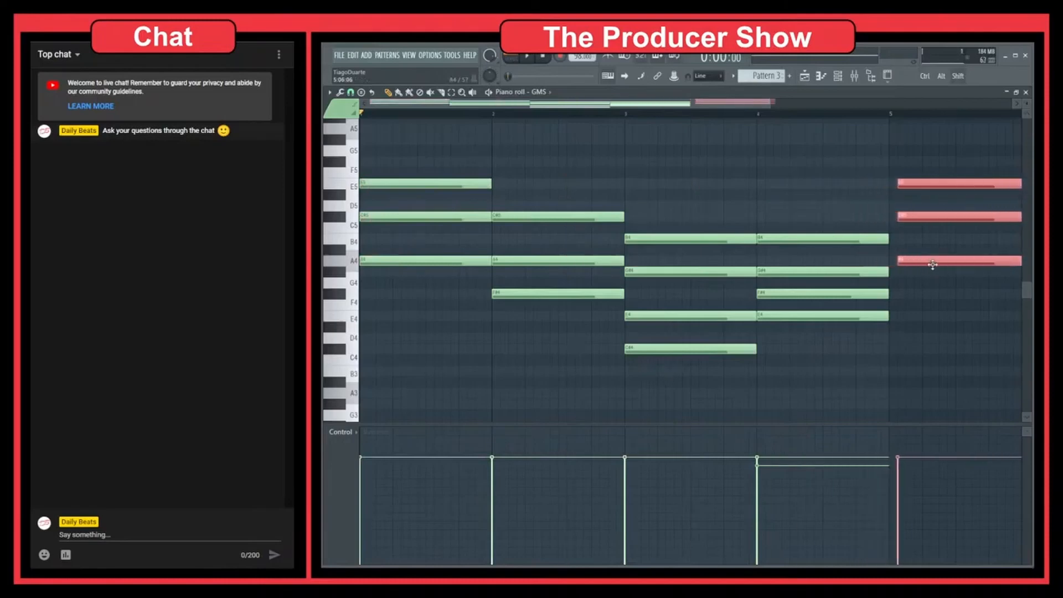
drag(686, 311, 465, 358)
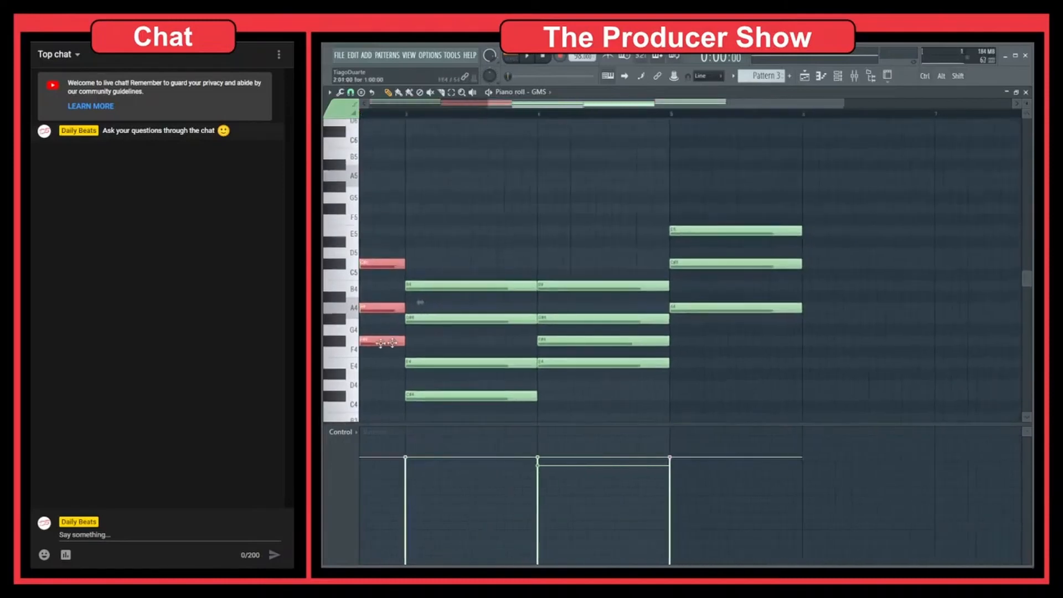
drag(374, 341, 906, 313)
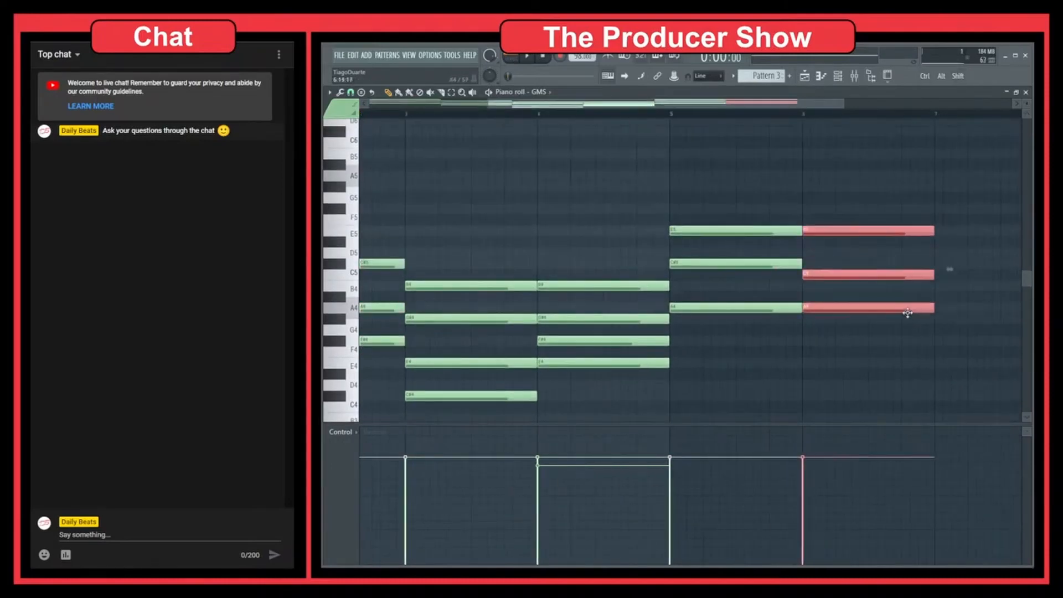
ctrl+click(795, 289)
Highlight the differing middle notes C#5 and C5 of the bar 5 and bar 6 chords, and clear the selection
drag(795, 289, 603, 298)
drag(628, 216, 584, 256)
drag(632, 302, 584, 334)
drag(585, 268, 640, 302)
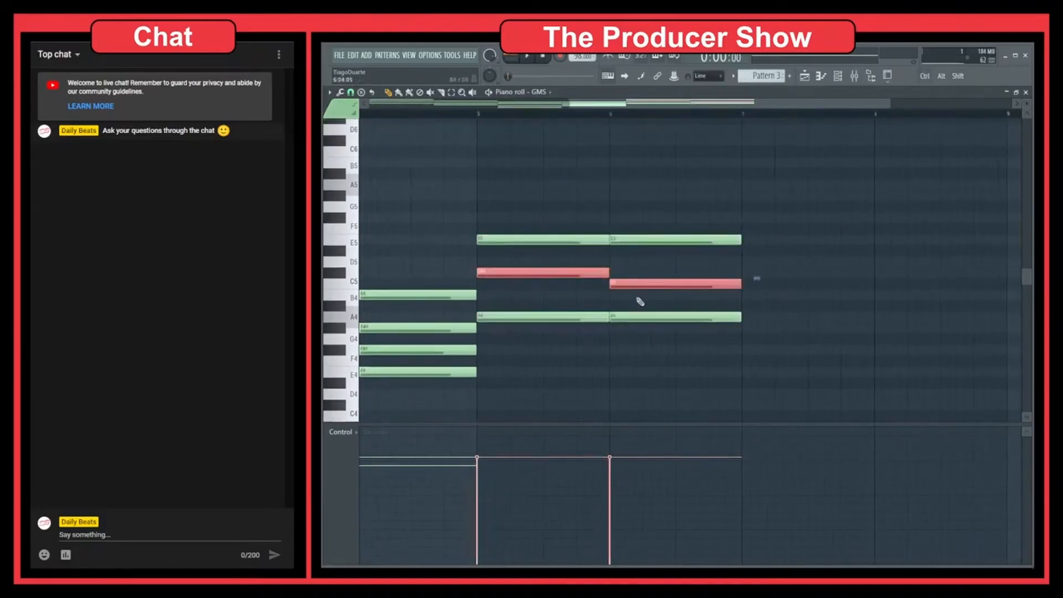
ctrl+click(640, 302)
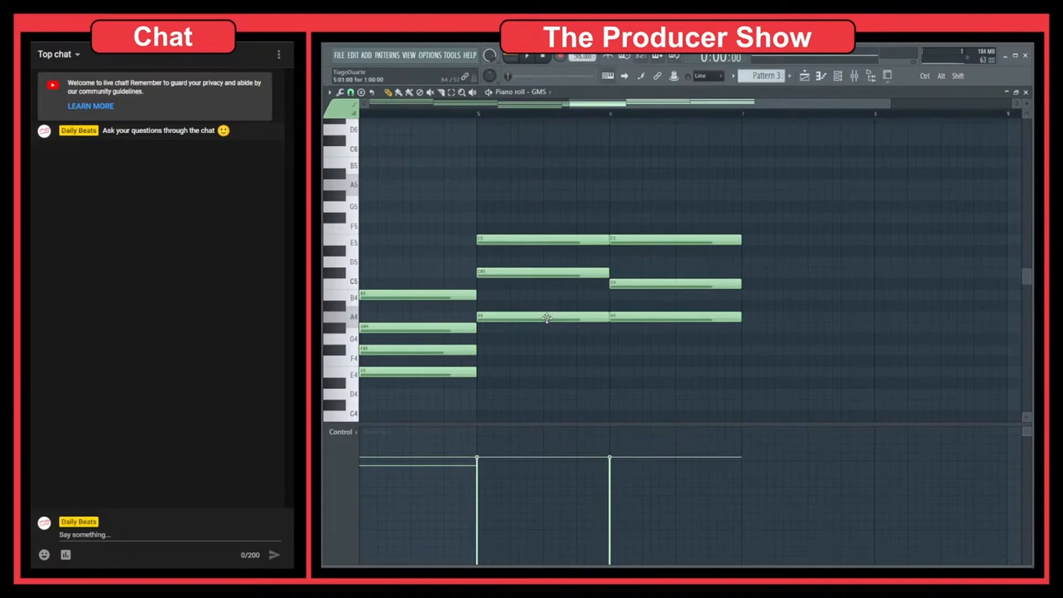
Examine the chord intervals by highlighting C#5 and E5 in bar 5 separately, and the middle notes of both chords together
mouse_move(529, 306)
mouse_down()
mouse_move(524, 230)
mouse_move(529, 317)
mouse_move(520, 228)
mouse_move(522, 240)
mouse_up()
right_click(567, 239)
ctrl+click(551, 271)
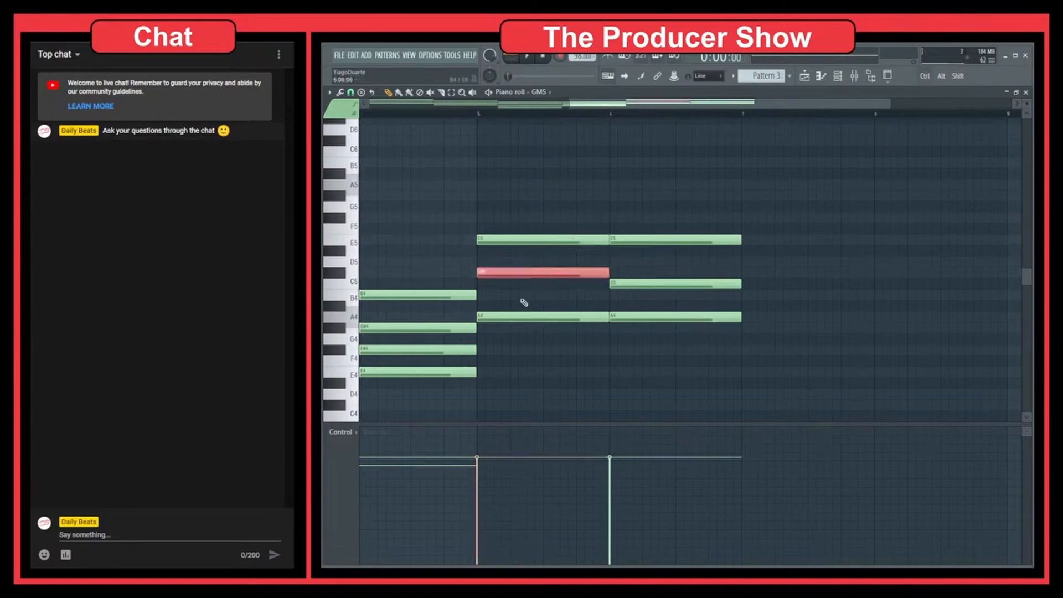
ctrl+click(520, 298)
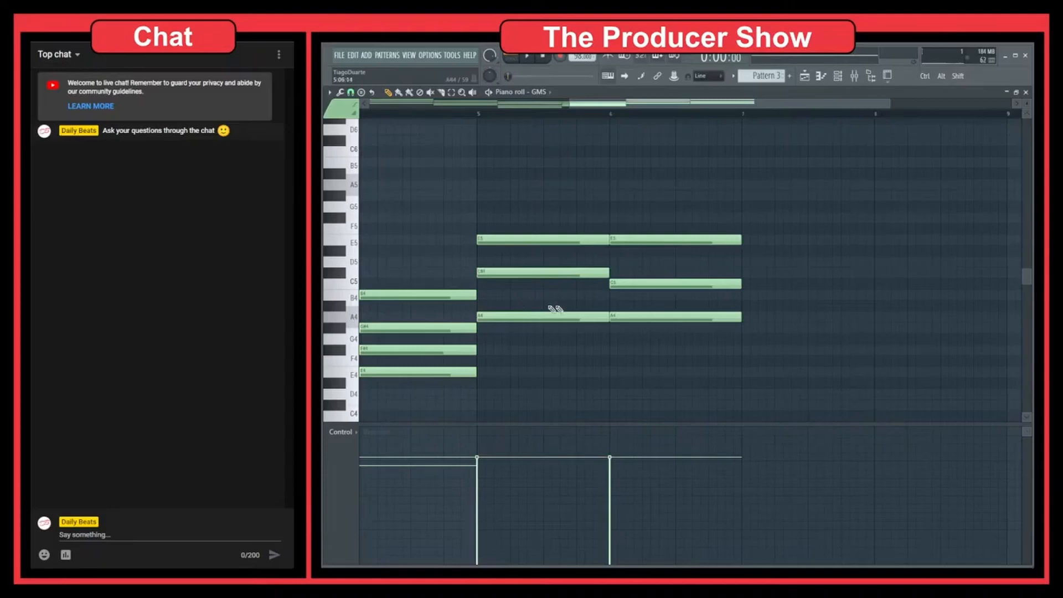
ctrl+click(544, 239)
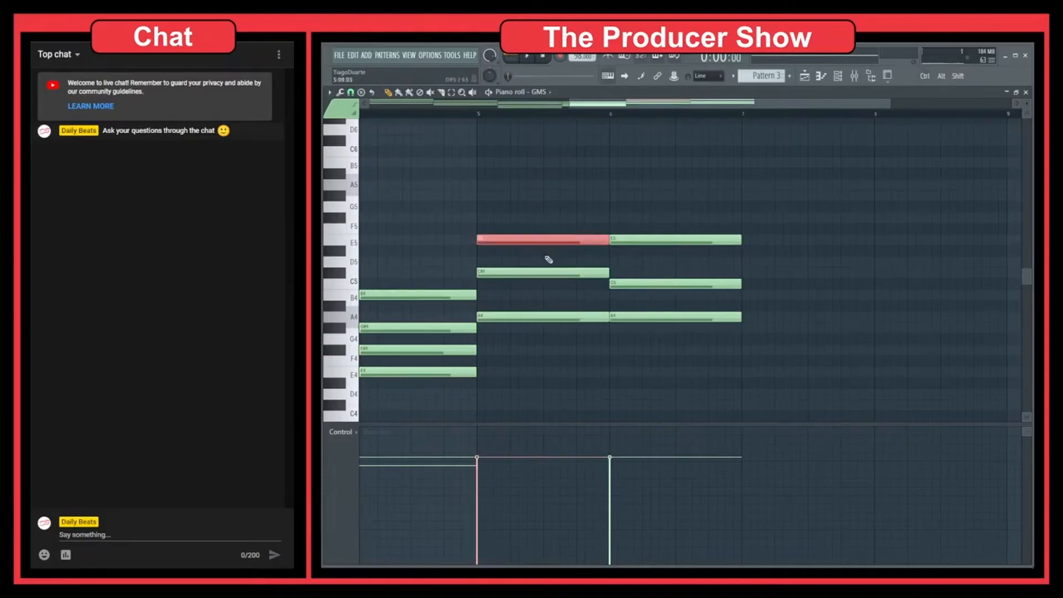
ctrl+click(595, 256)
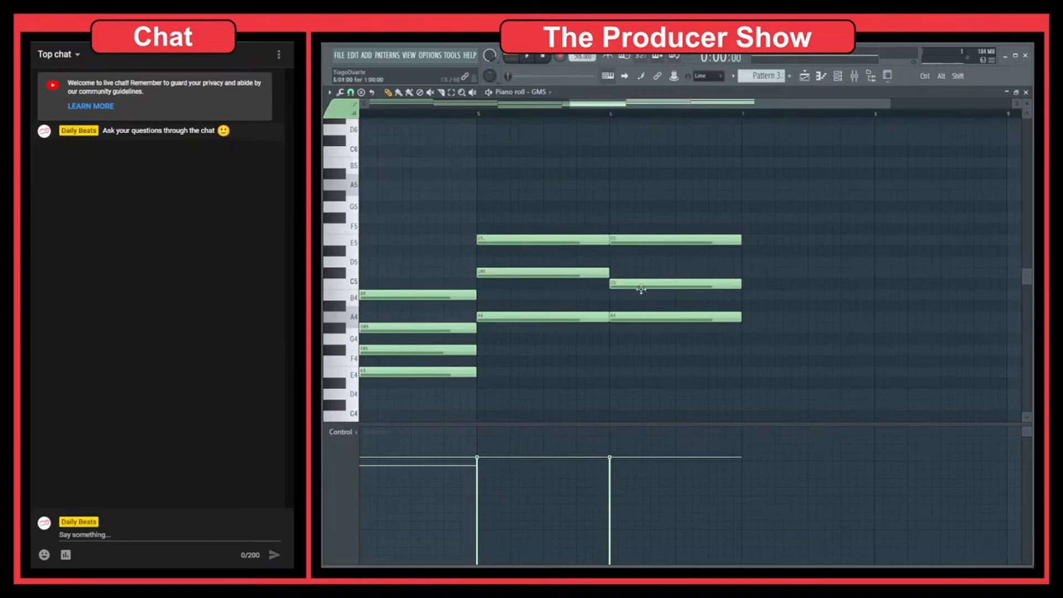
drag(617, 257, 602, 293)
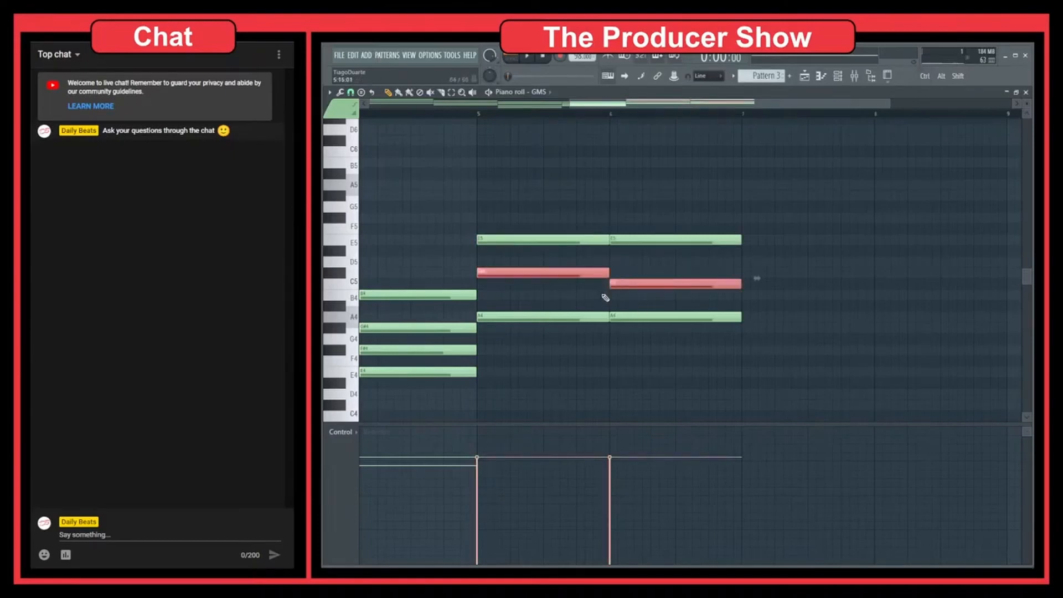
ctrl+click(602, 293)
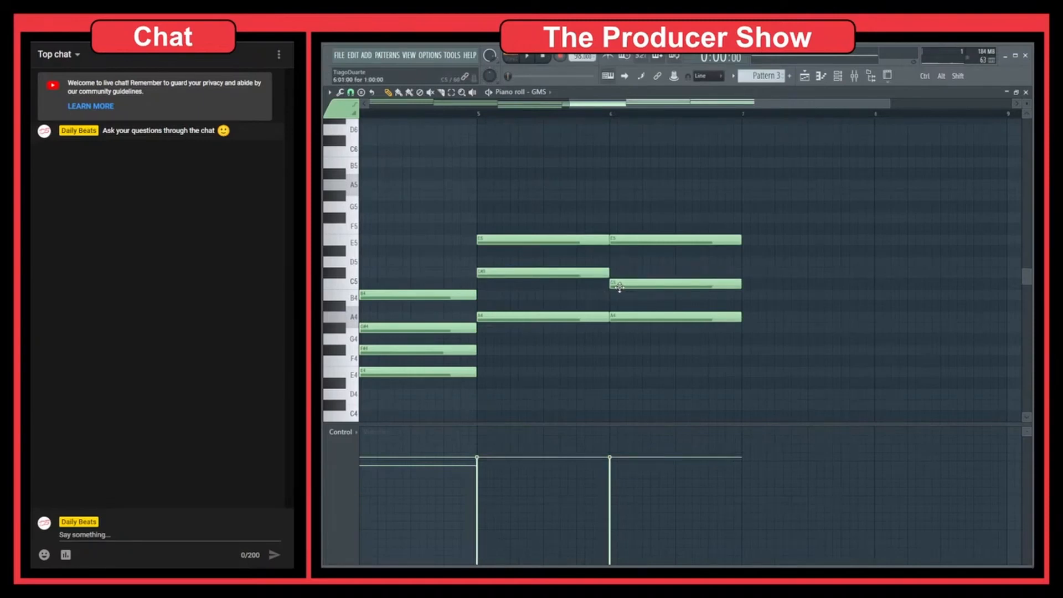
Delete the A major and A minor comparison chords from bars 5 and 6
drag(573, 202, 710, 379)
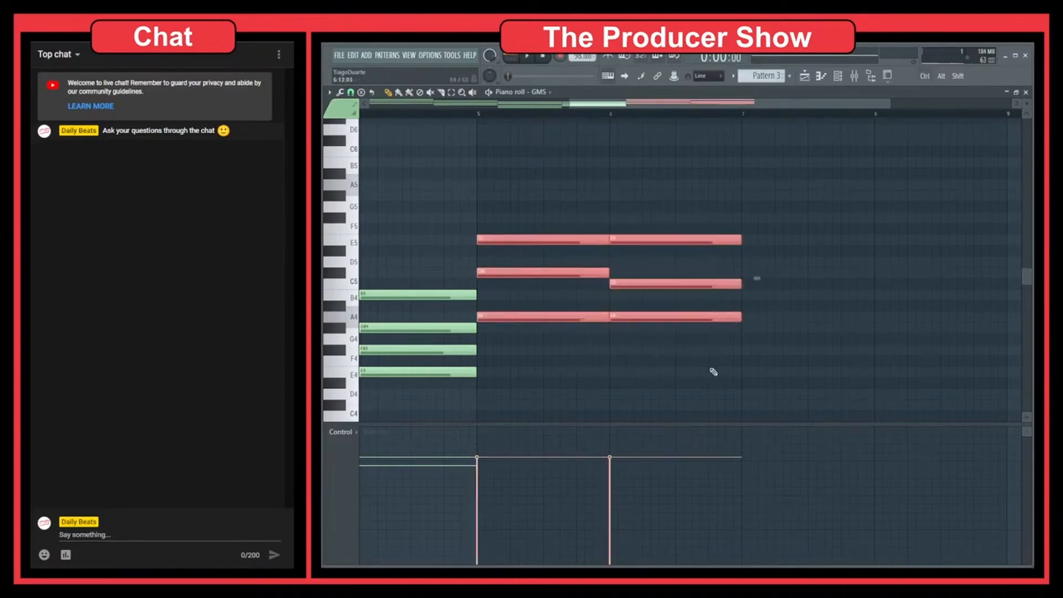
ctrl+click(703, 381)
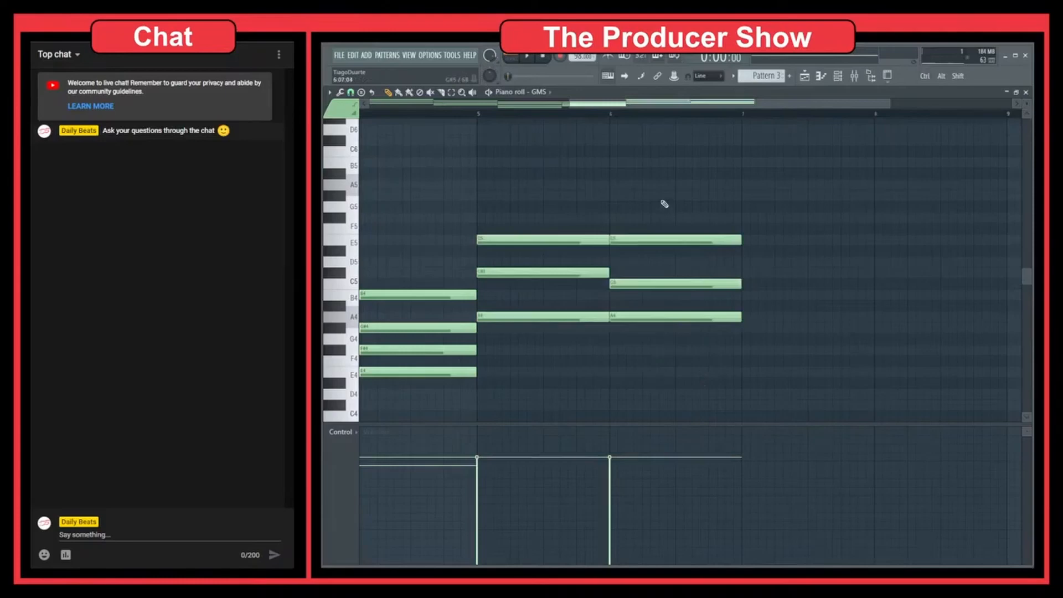
drag(656, 195, 577, 343)
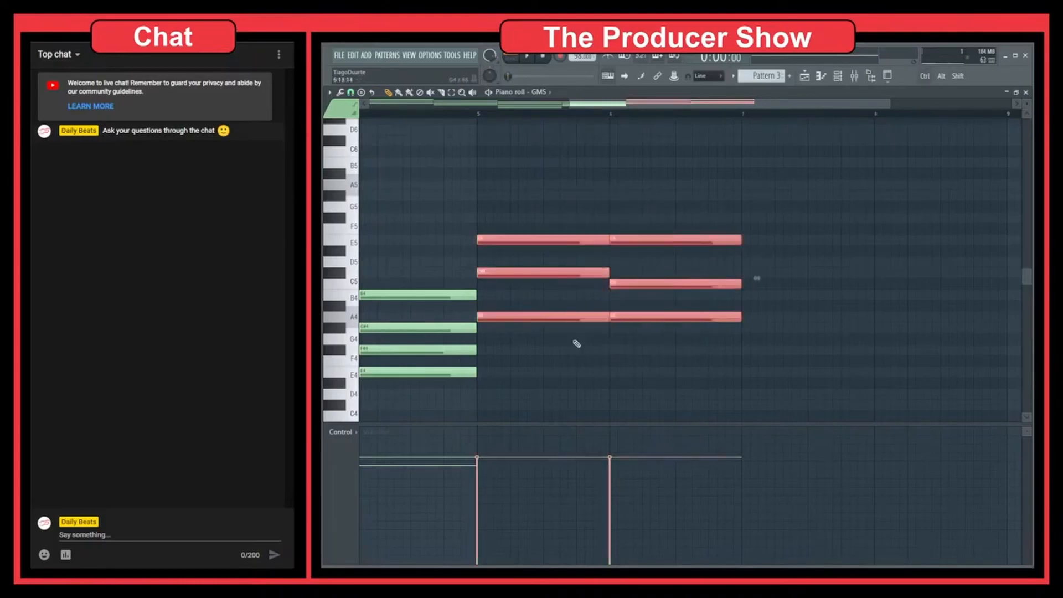
key(Delete)
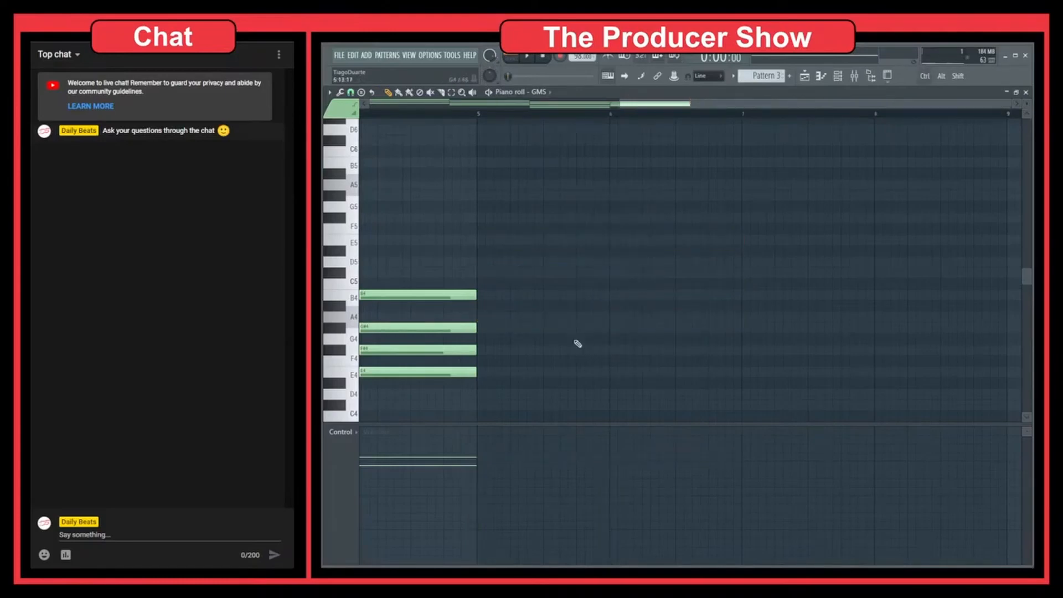
ctrl+right_click(577, 343)
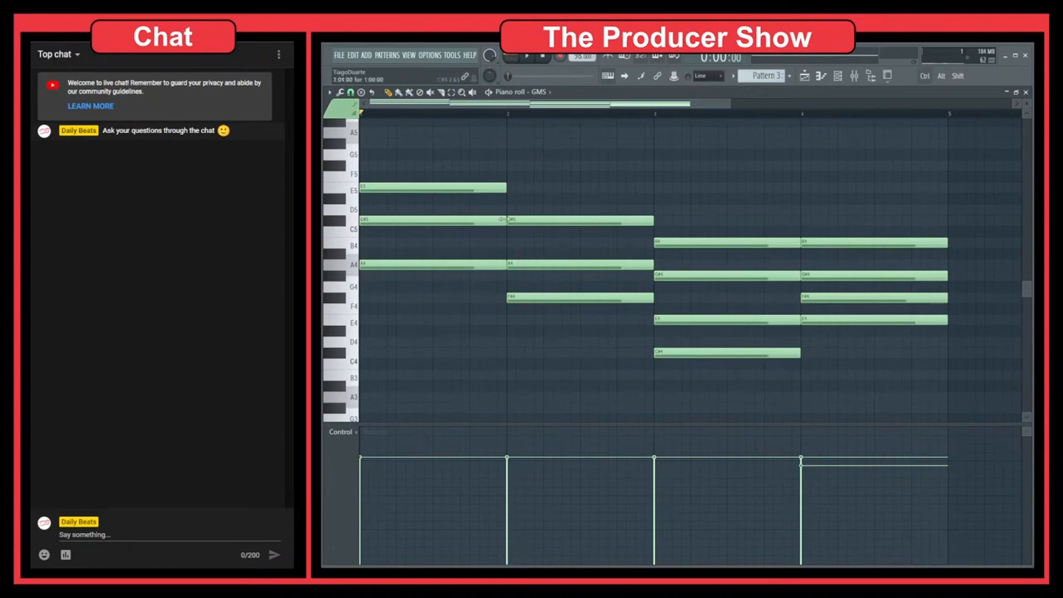
Shorten the bar 1 chord to 12 steps and move the F# minor chord earlier so it starts right after it
drag(501, 169, 475, 290)
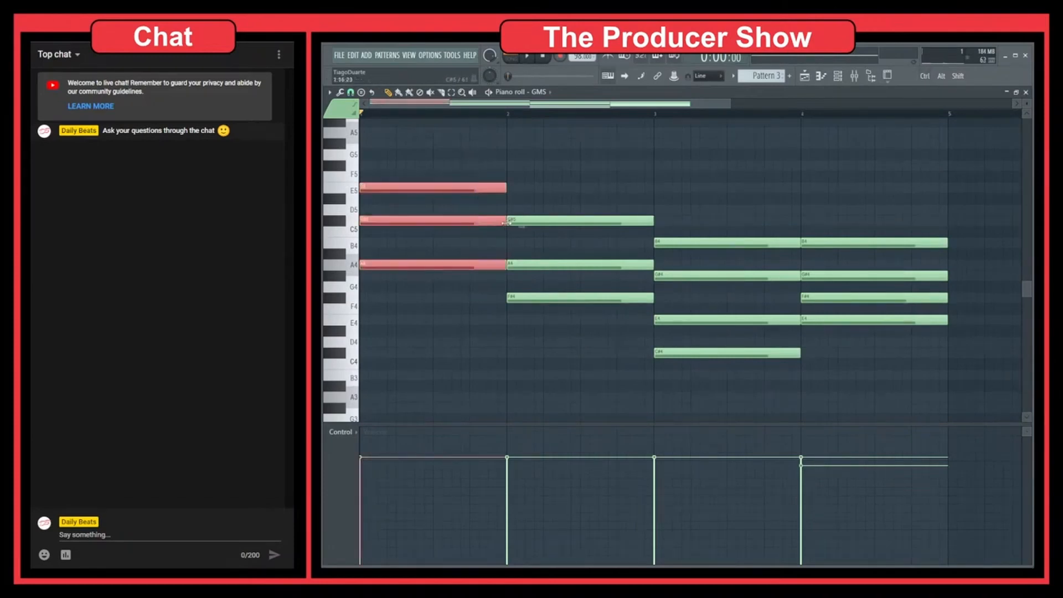
drag(512, 220, 471, 226)
drag(547, 194, 561, 324)
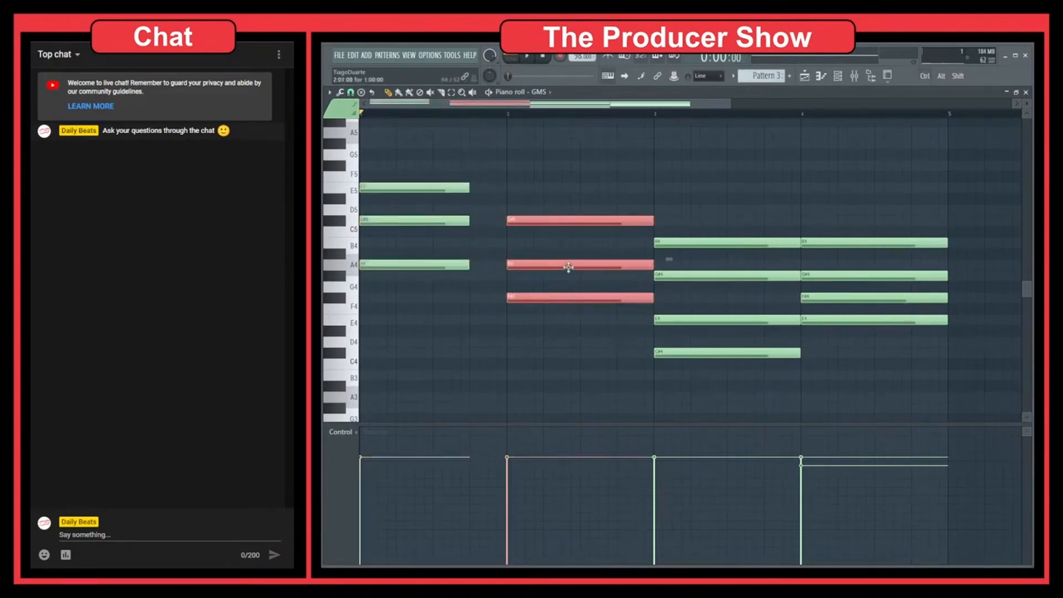
drag(570, 267, 536, 267)
key(space)
ctrl+click(555, 244)
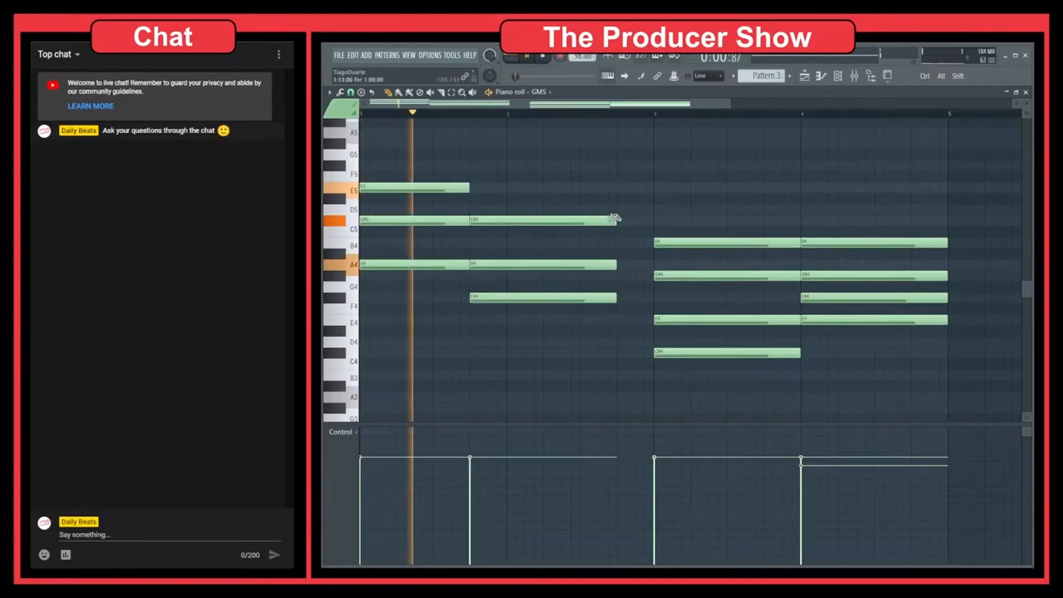
Stop playback and shorten the F# minor chord to 12 steps
drag(625, 183, 597, 337)
key(space)
drag(611, 266, 579, 266)
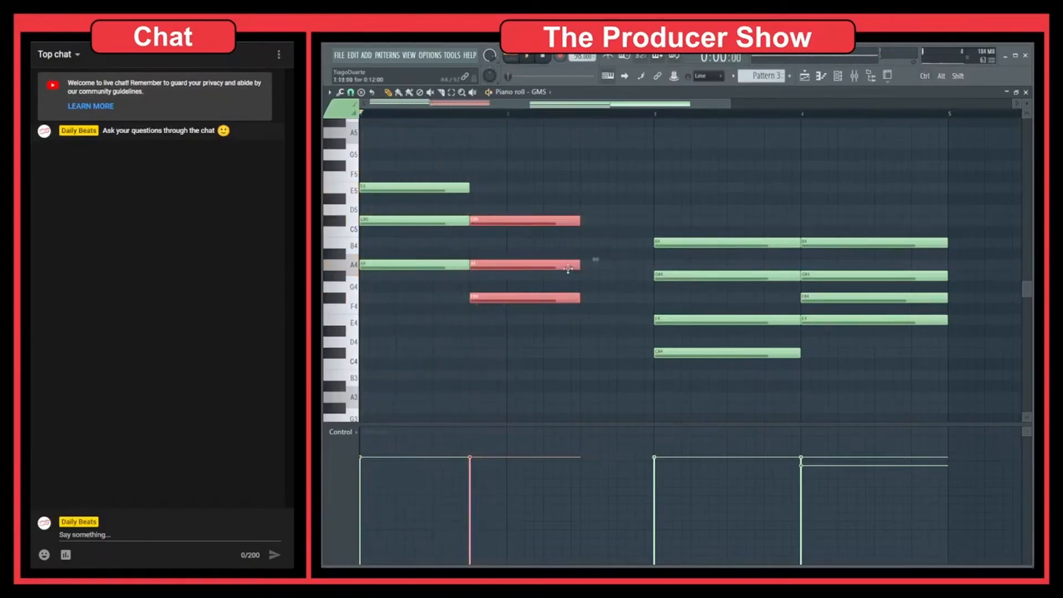
Duplicate the F# minor chord directly after itself and trim the copy so it ends at bar 3
shift+drag(495, 264, 604, 266)
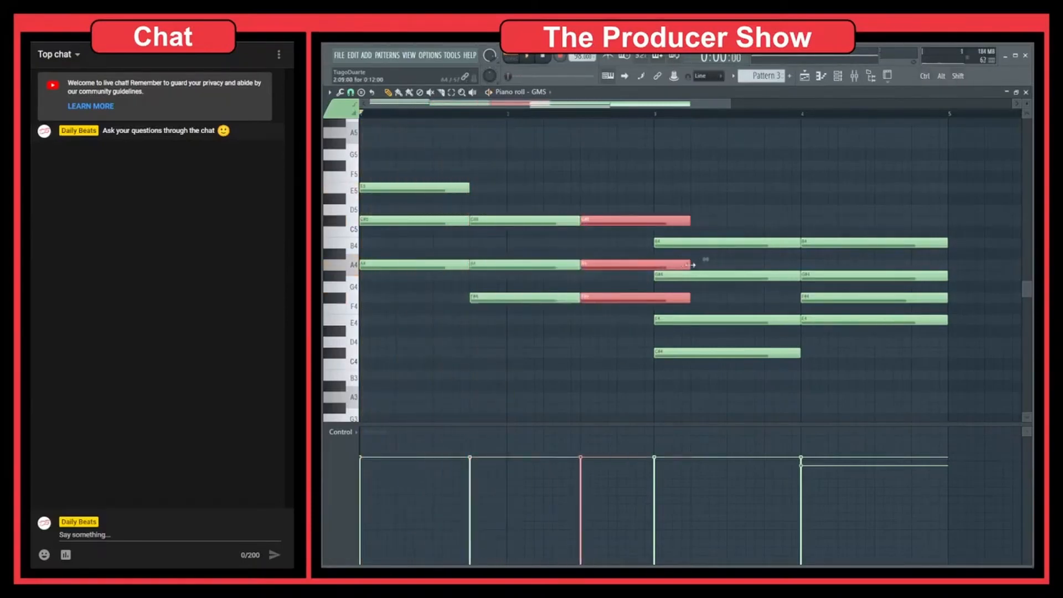
drag(689, 265, 655, 266)
click(673, 268)
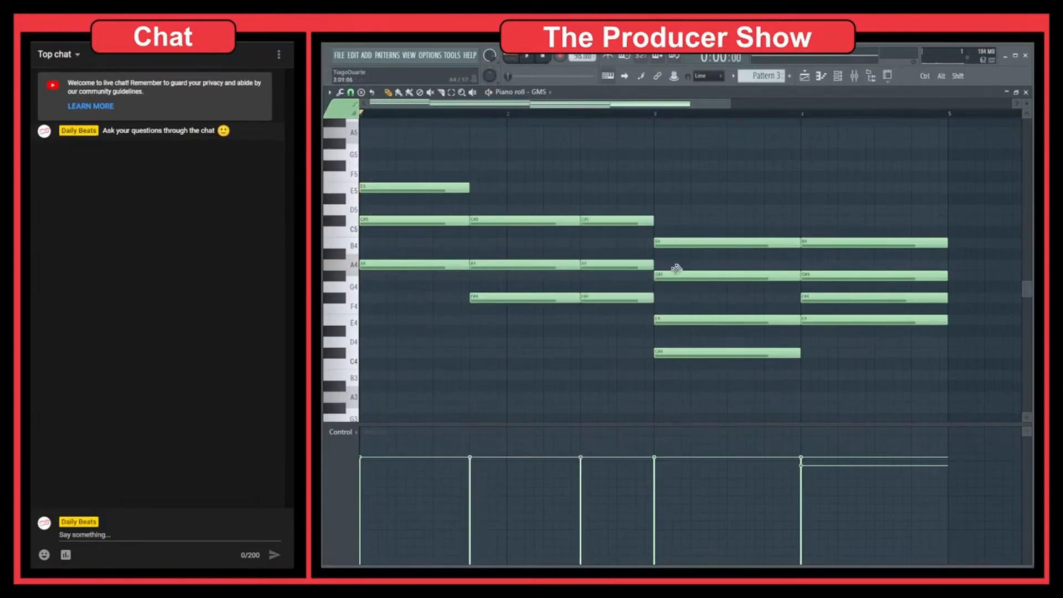
Try the lowest note of the short chord before bar 3 on E4 during playback, and return it to F#4
drag(619, 299, 617, 326)
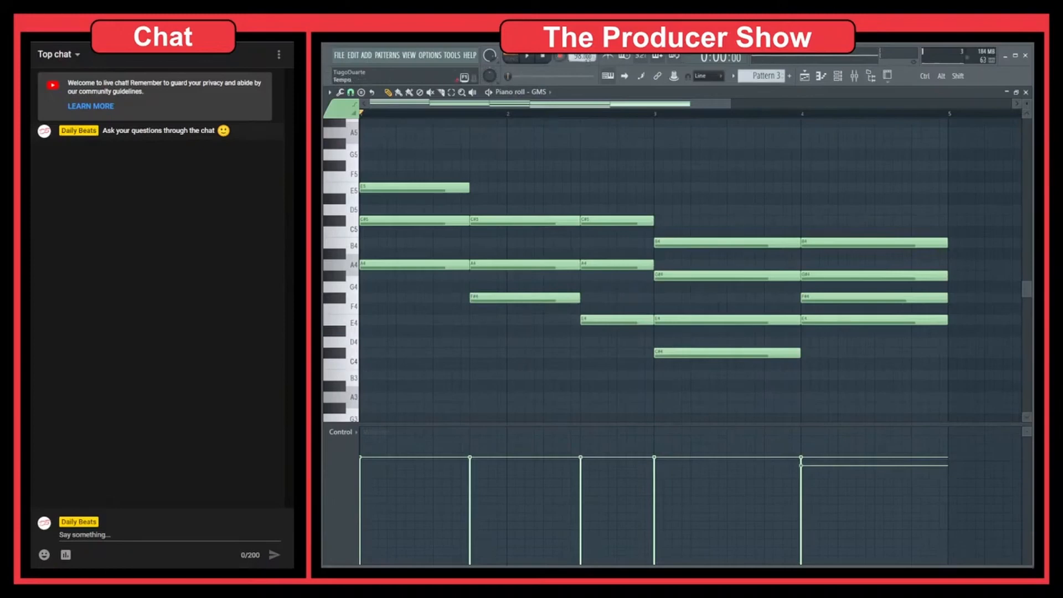
key(space)
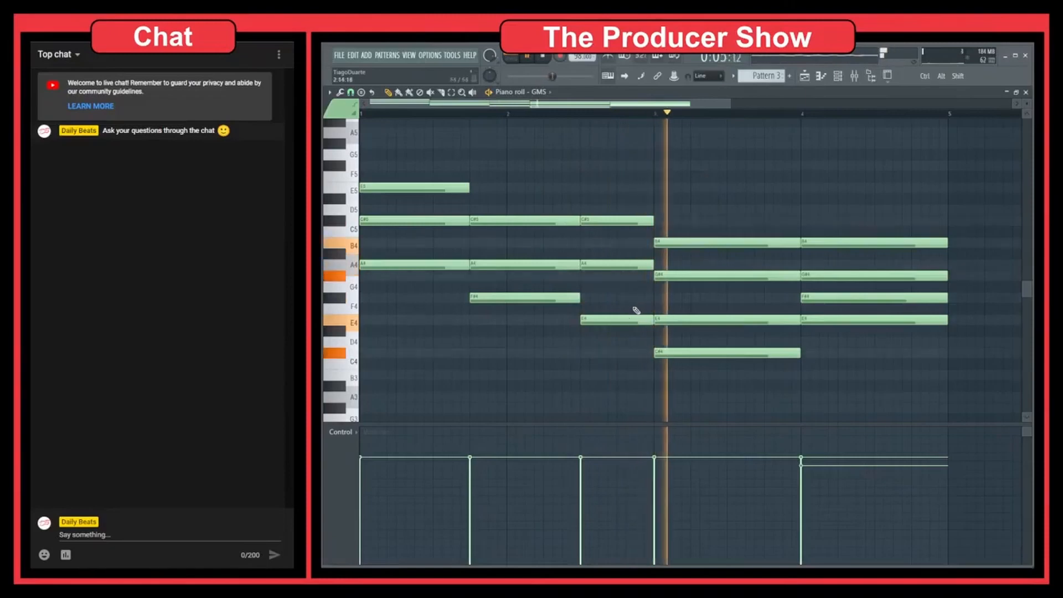
drag(623, 318, 622, 297)
key(space)
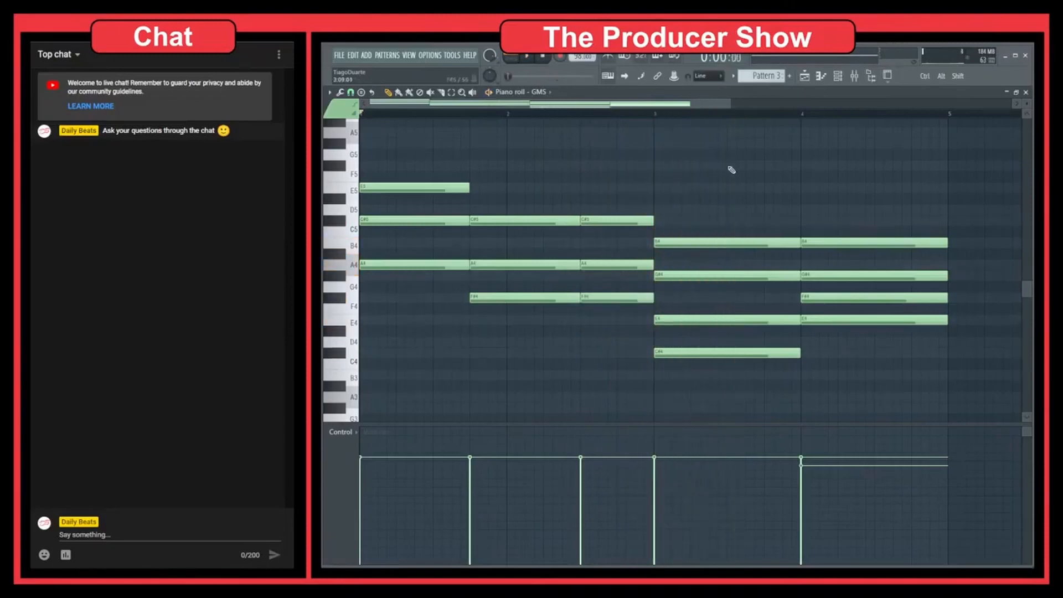